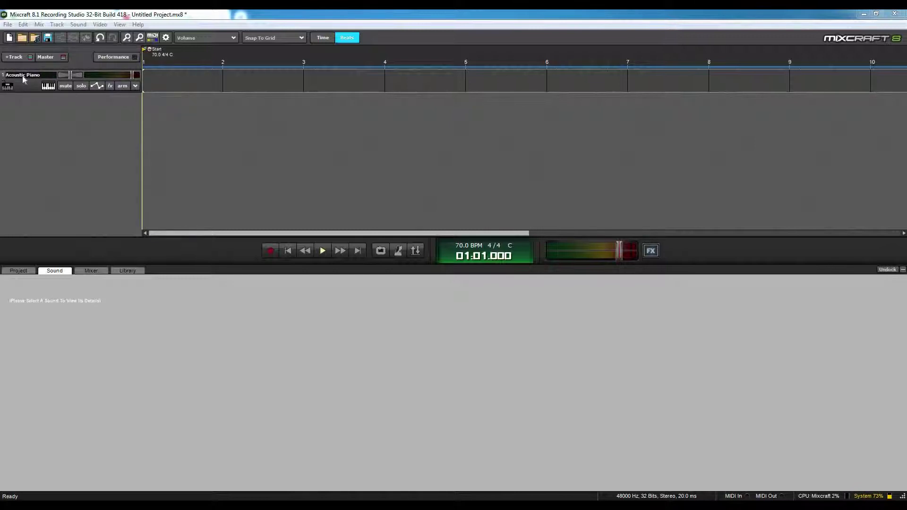
Switch the track's instrument from Acoustic Piano to the Standard Kit 1 drum preset.
{"action": "left_click", "coordinate": [50, 86]}
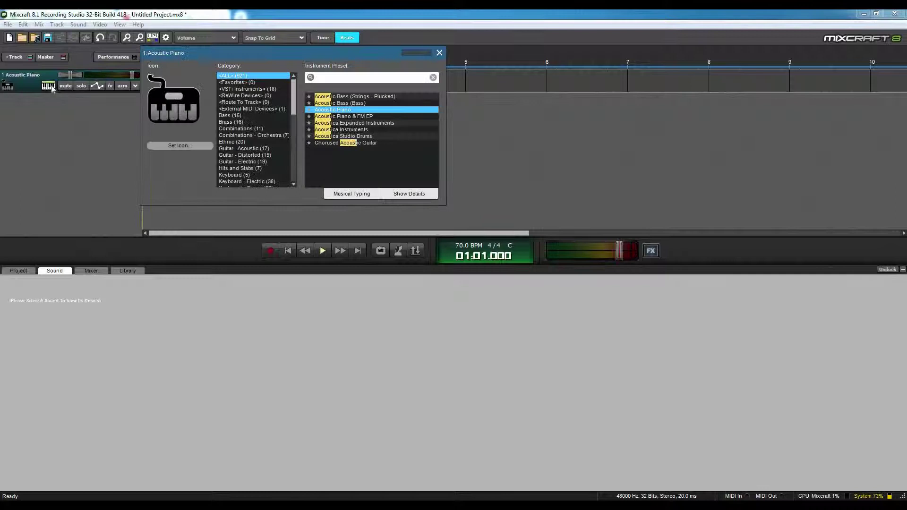
{"action": "type", "text": "acous"}
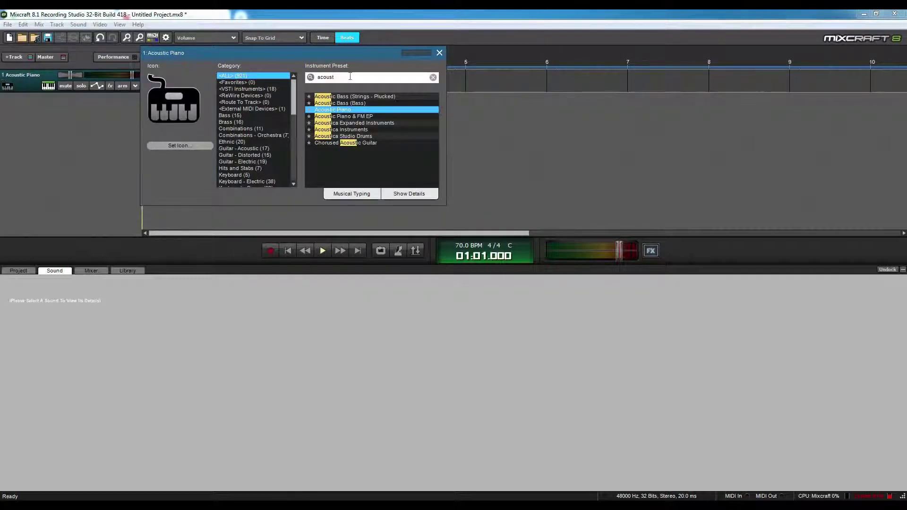
{"action": "type", "text": "ta"}
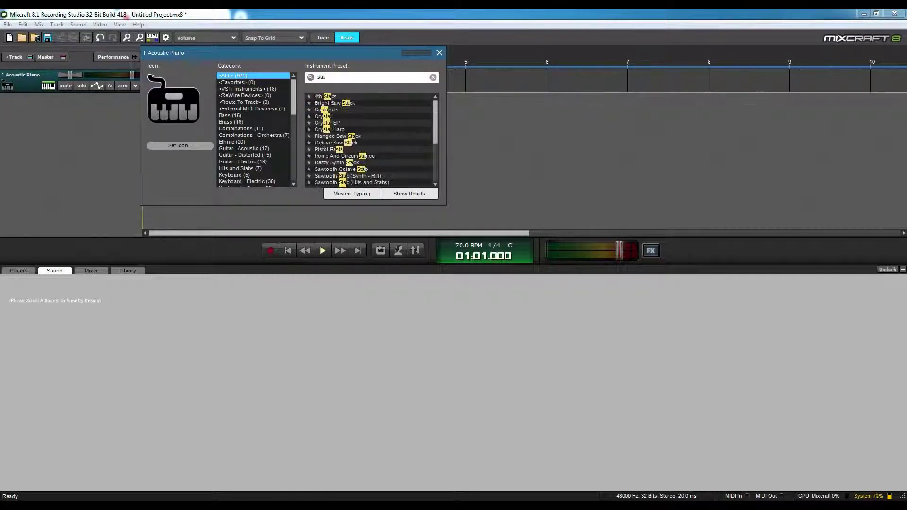
{"action": "type", "text": "nd"}
{"action": "mouse_move", "coordinate": [331, 97]}
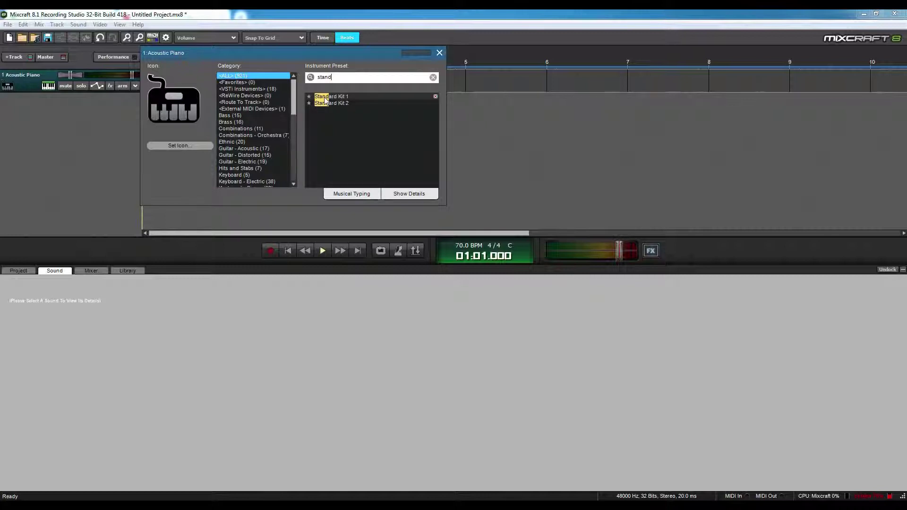
{"action": "left_click", "coordinate": [325, 97]}
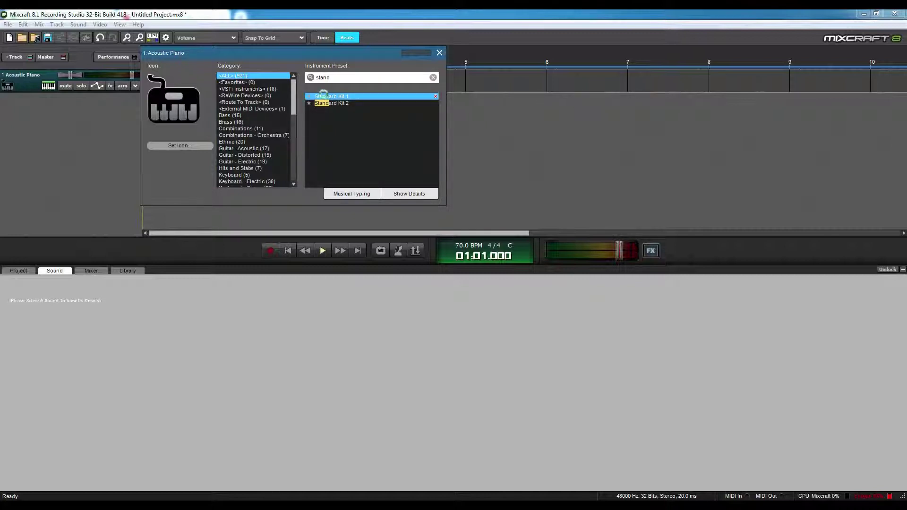
{"action": "left_click", "coordinate": [439, 54]}
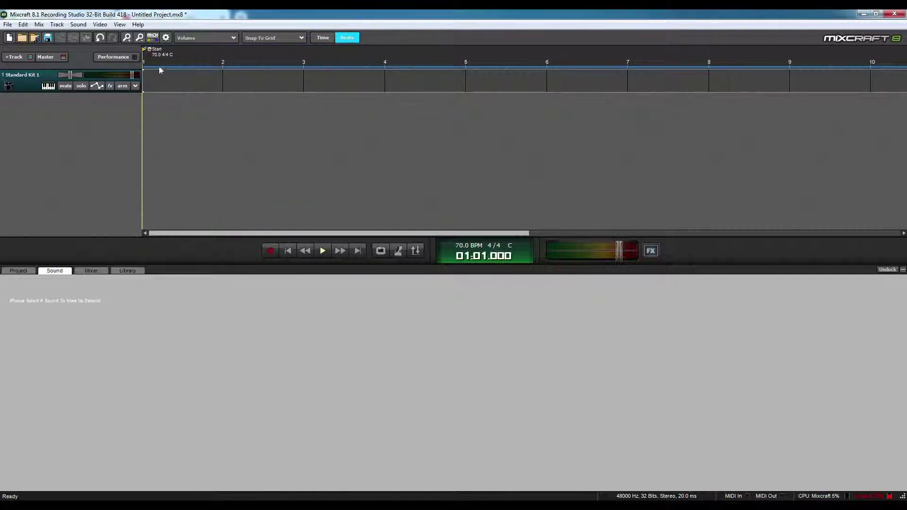
Review the Start marker's tempo settings (70 BPM) and dismiss them unchanged.
{"action": "double_click", "coordinate": [143, 59]}
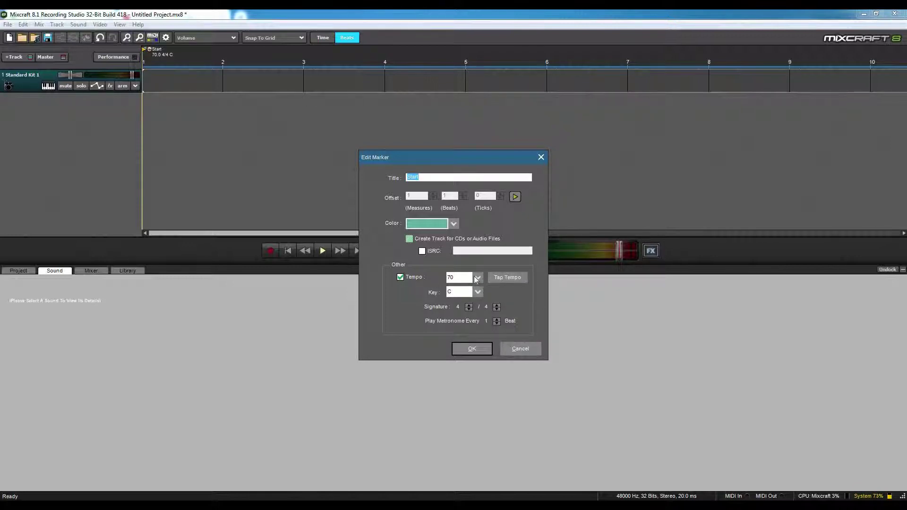
{"action": "left_click", "coordinate": [477, 350]}
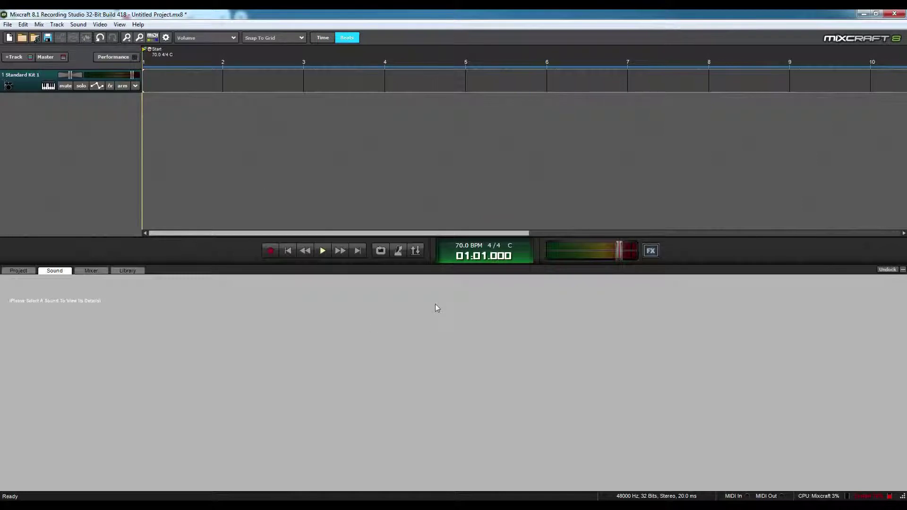
Set the metronome to click on Playback only, with recording click and count-in off.
{"action": "left_click", "coordinate": [398, 252]}
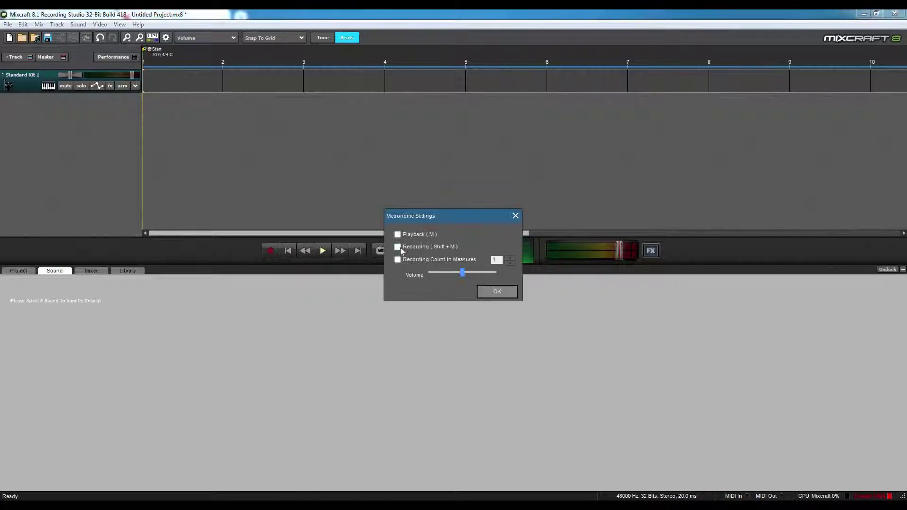
{"action": "left_click", "coordinate": [398, 260]}
{"action": "left_click", "coordinate": [398, 247]}
{"action": "left_click", "coordinate": [396, 235]}
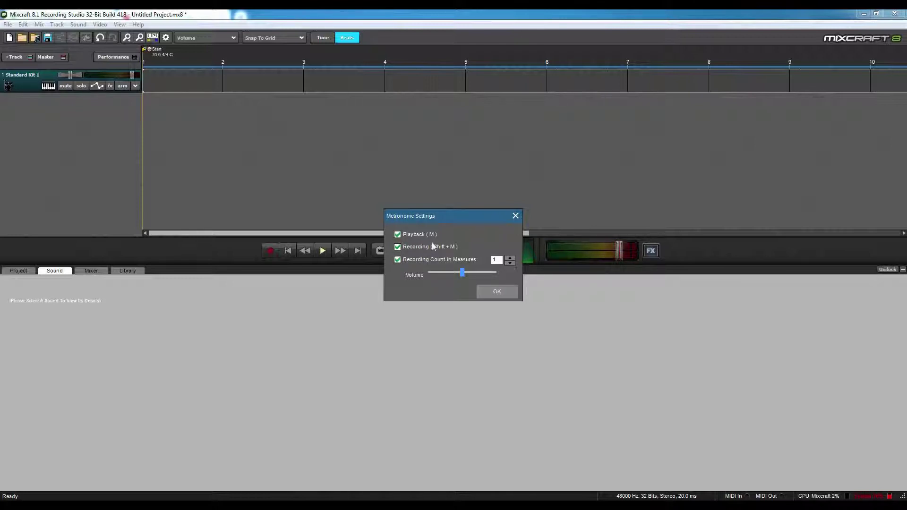
{"action": "left_click", "coordinate": [398, 260]}
{"action": "left_click", "coordinate": [397, 246]}
{"action": "left_click", "coordinate": [496, 291]}
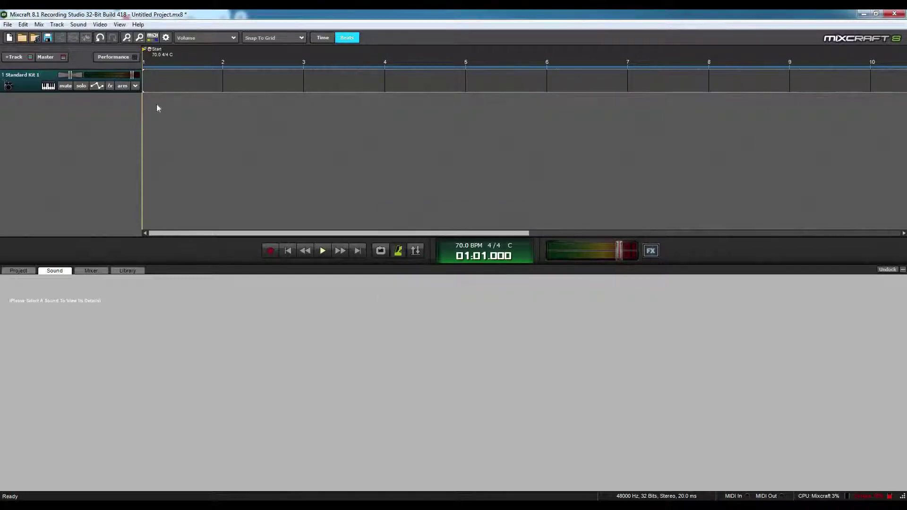
Create a new one-bar drum clip and set note snapping to 1/4 notes.
{"action": "double_click", "coordinate": [145, 81]}
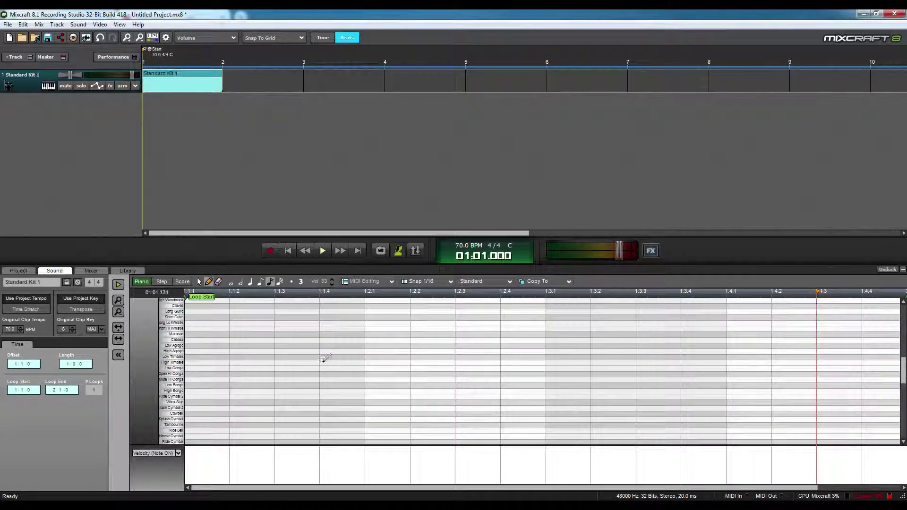
{"action": "left_click", "coordinate": [427, 281]}
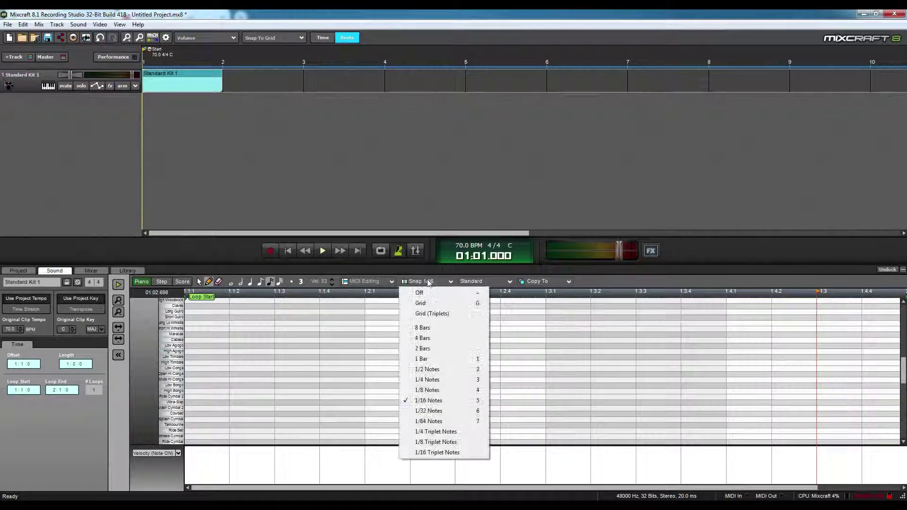
{"action": "left_click", "coordinate": [439, 379]}
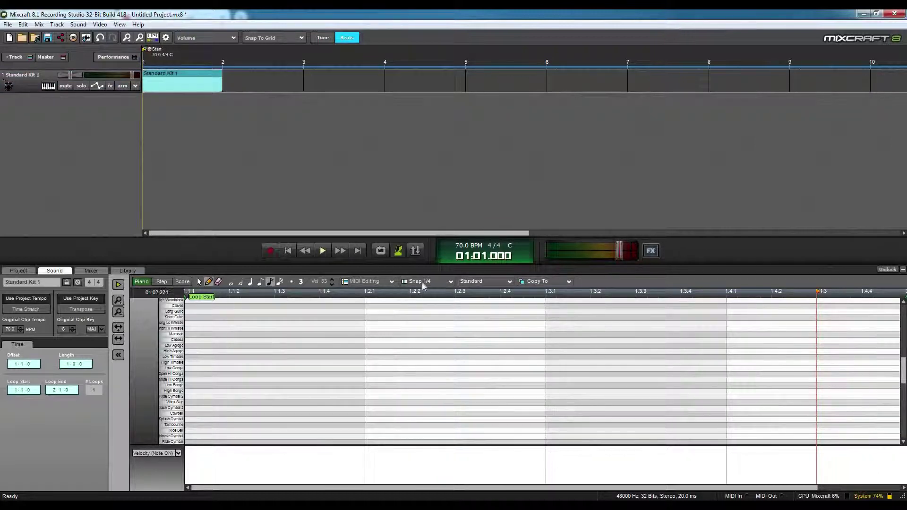
{"action": "scroll", "coordinate": [342, 359], "scroll_direction": "down", "scroll_amount": 1}
{"action": "scroll", "coordinate": [341, 359], "scroll_direction": "down", "scroll_amount": 1}
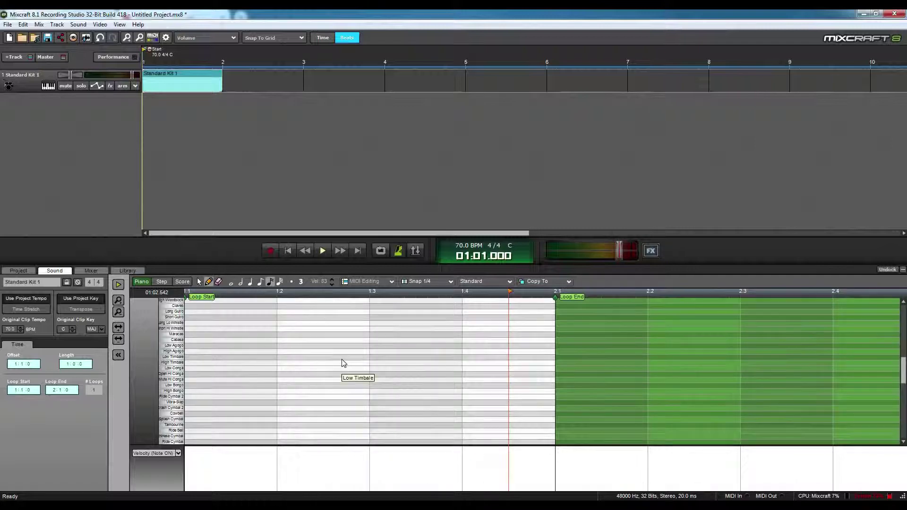
{"action": "scroll", "coordinate": [342, 359], "scroll_direction": "down", "scroll_amount": 1}
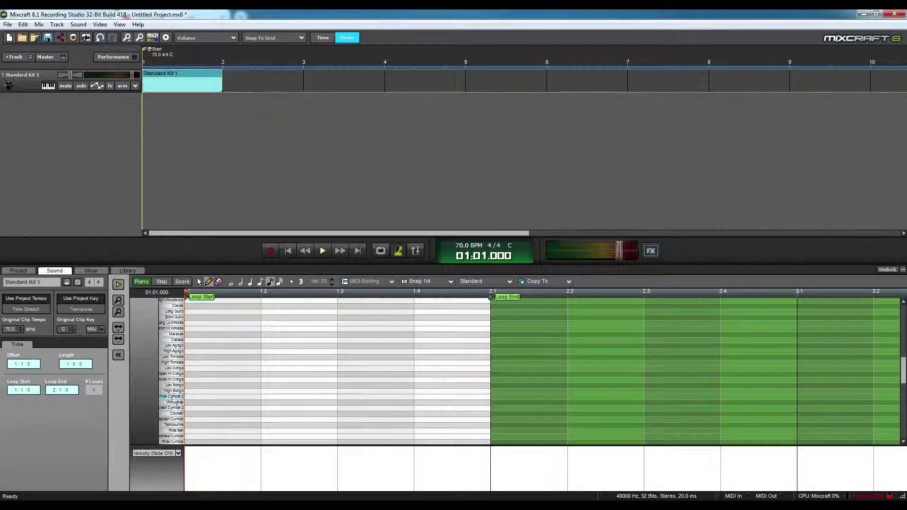
{"action": "scroll", "coordinate": [173, 400], "scroll_direction": "down", "scroll_amount": 3}
{"action": "scroll", "coordinate": [174, 401], "scroll_direction": "down", "scroll_amount": 1}
{"action": "scroll", "coordinate": [175, 415], "scroll_direction": "down", "scroll_amount": 1}
{"action": "scroll", "coordinate": [178, 431], "scroll_direction": "down", "scroll_amount": 1}
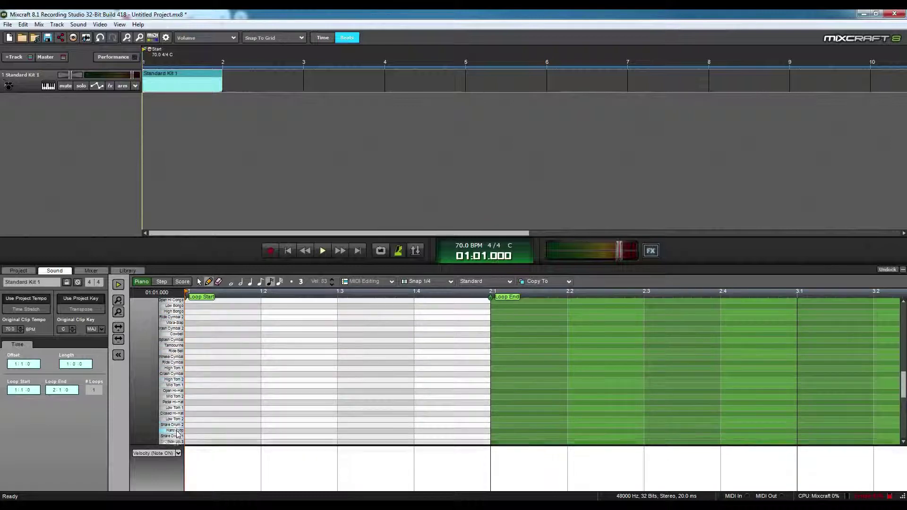
{"action": "scroll", "coordinate": [177, 433], "scroll_direction": "down", "scroll_amount": 1}
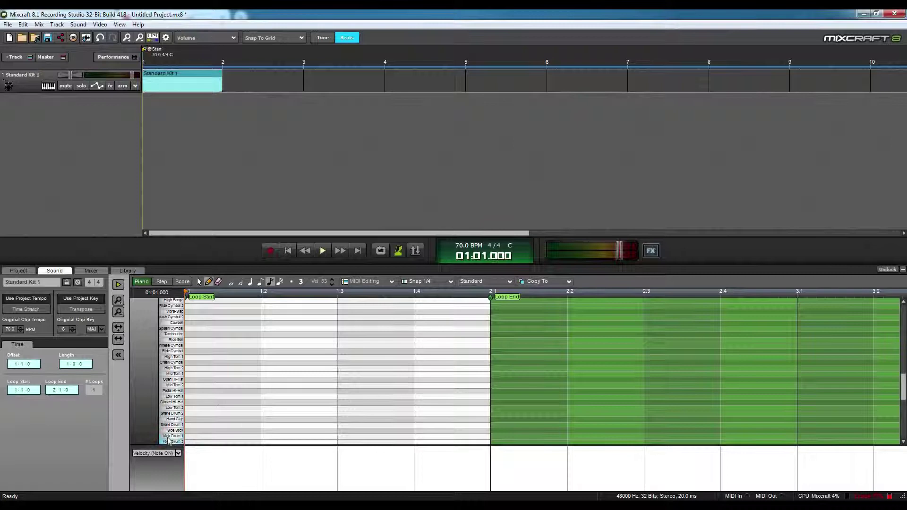
{"action": "scroll", "coordinate": [168, 440], "scroll_direction": "down", "scroll_amount": 1}
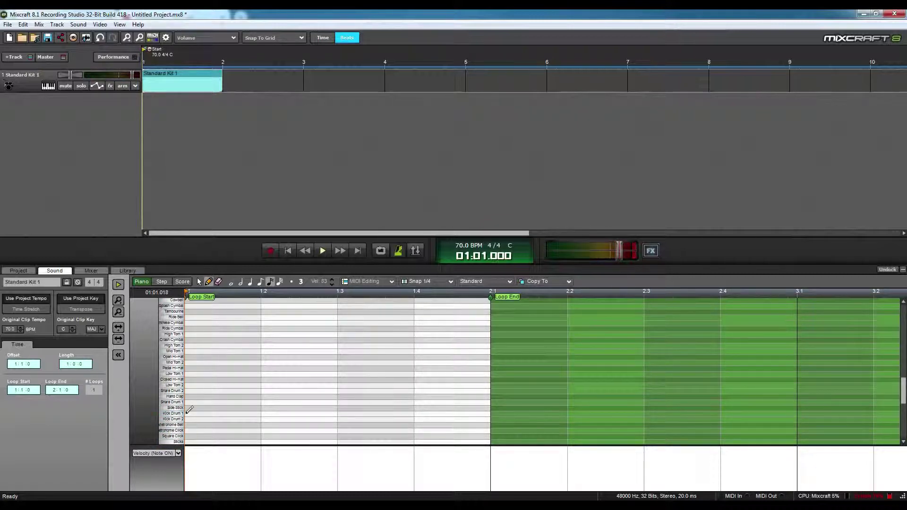
Draw a one-beat Kick Drum 1 on beat one and Snare Drum 1 hits on beats two to four.
{"action": "left_click", "coordinate": [187, 414]}
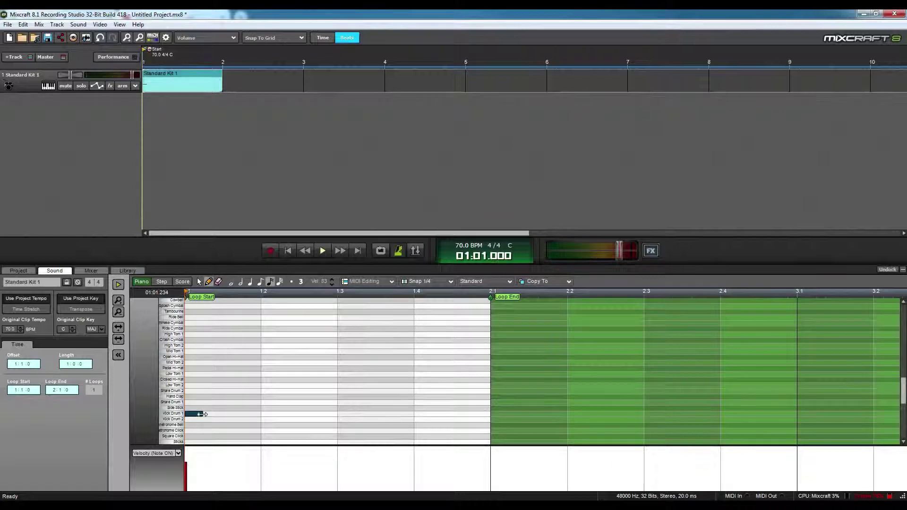
{"action": "left_click_drag", "start_coordinate": [203, 414], "coordinate": [241, 415]}
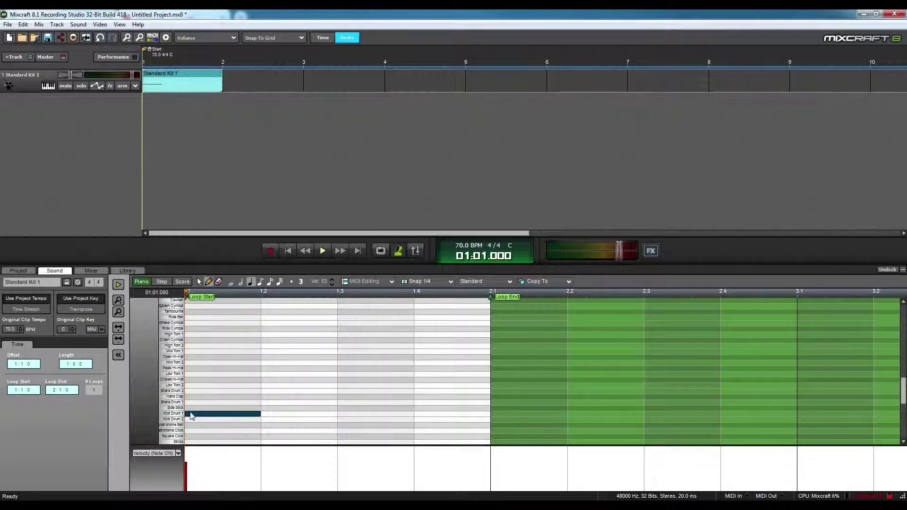
{"action": "left_click", "coordinate": [265, 401]}
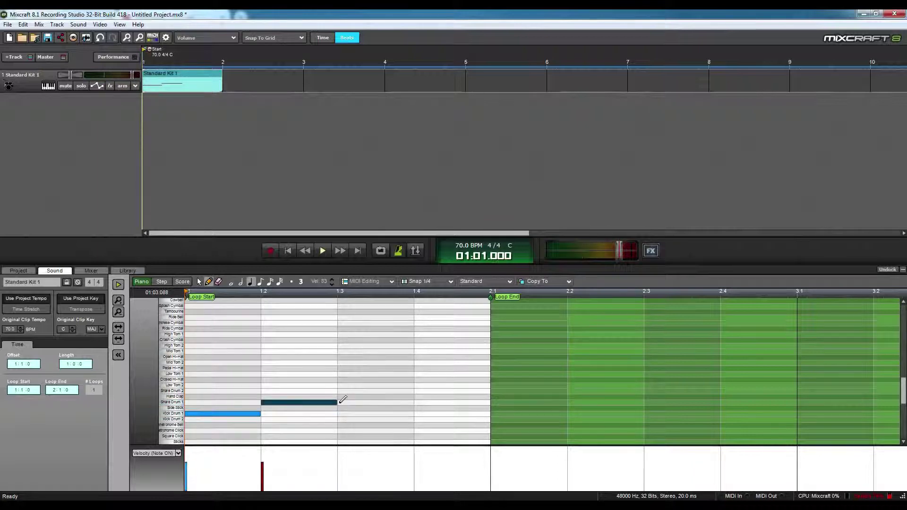
{"action": "left_click", "coordinate": [341, 401]}
{"action": "left_click", "coordinate": [419, 401]}
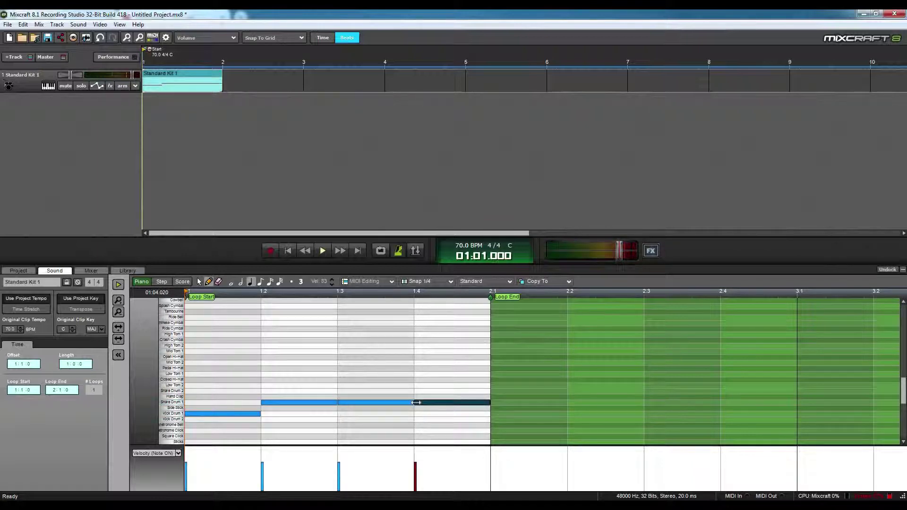
Enable Loop Mode, audition the one-bar pattern, then bring up the snap resolution list.
{"action": "left_click", "coordinate": [380, 251]}
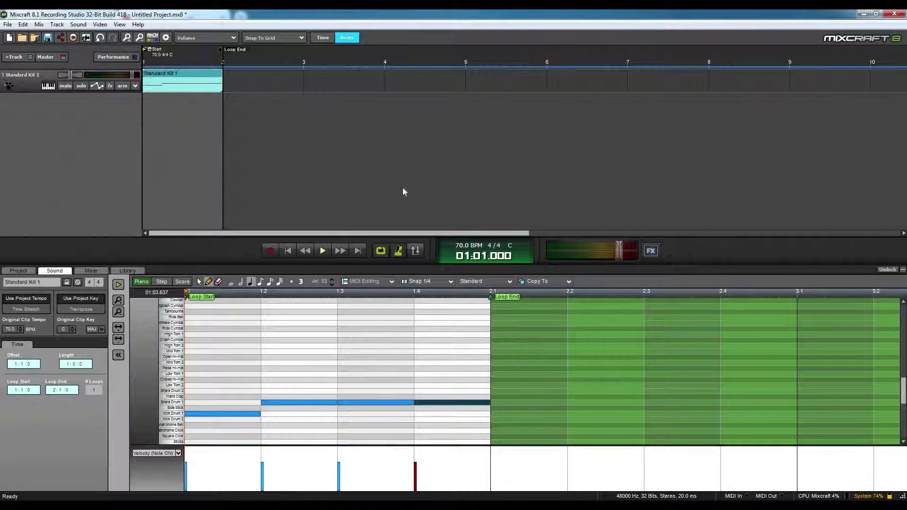
{"action": "key", "text": "space"}
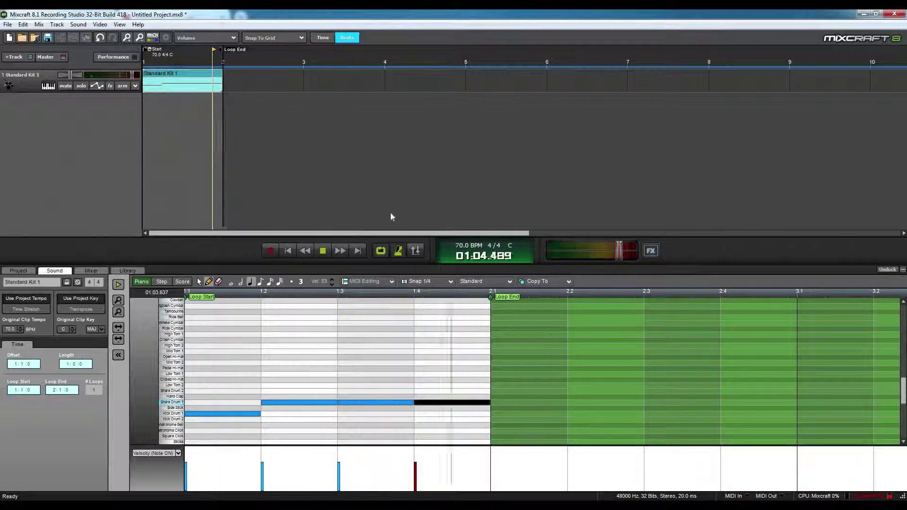
{"action": "key", "text": "space"}
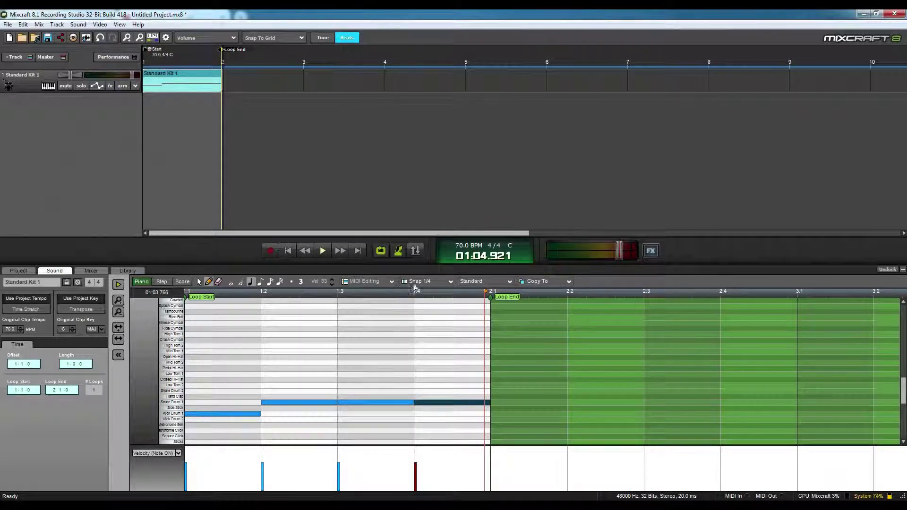
{"action": "left_click", "coordinate": [420, 281]}
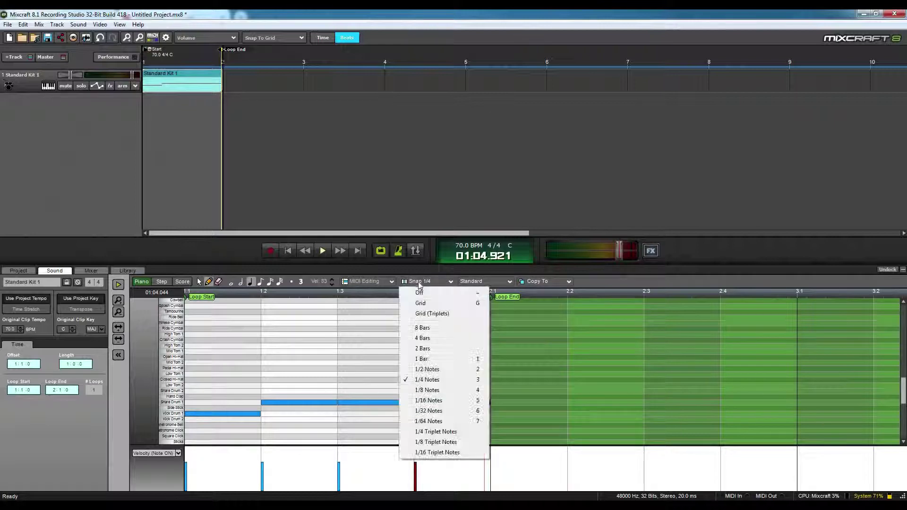
Snap to 1/8 notes and shorten the first kick and long snare to eighths.
{"action": "left_click", "coordinate": [434, 391]}
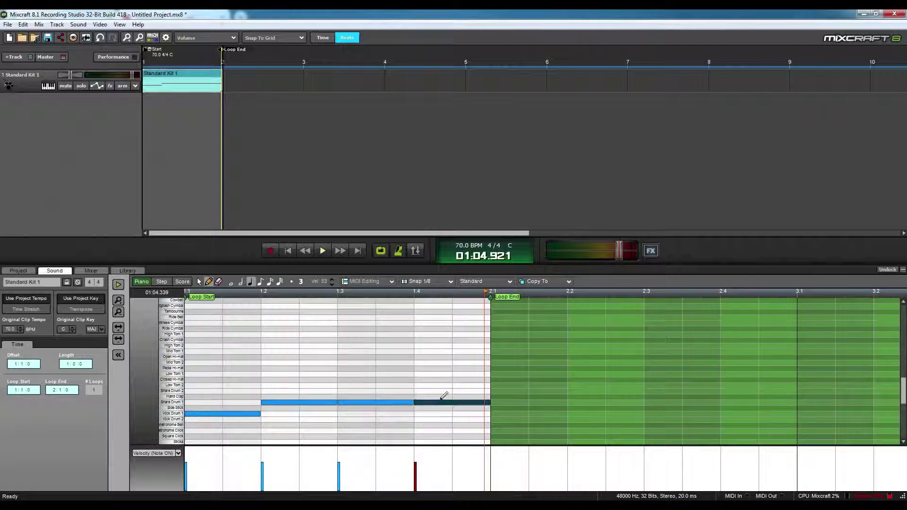
{"action": "left_click_drag", "start_coordinate": [267, 414], "coordinate": [224, 415]}
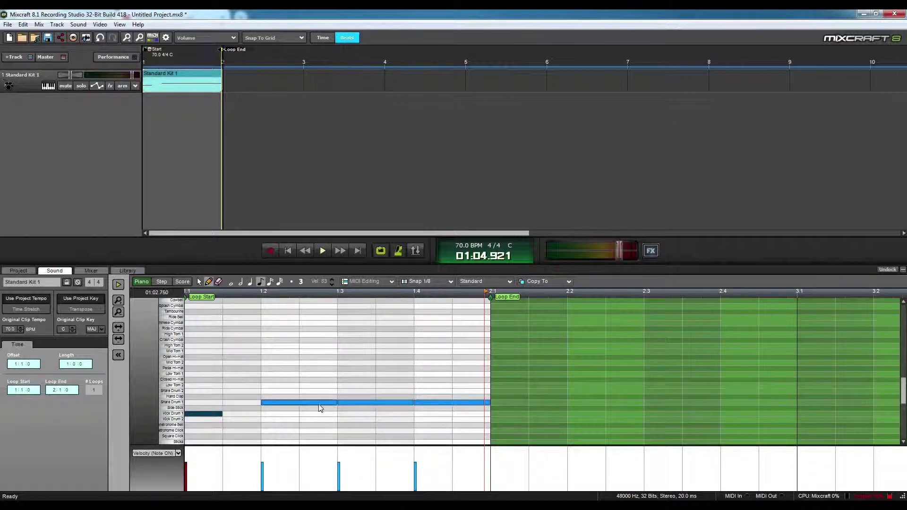
{"action": "left_click", "coordinate": [339, 402]}
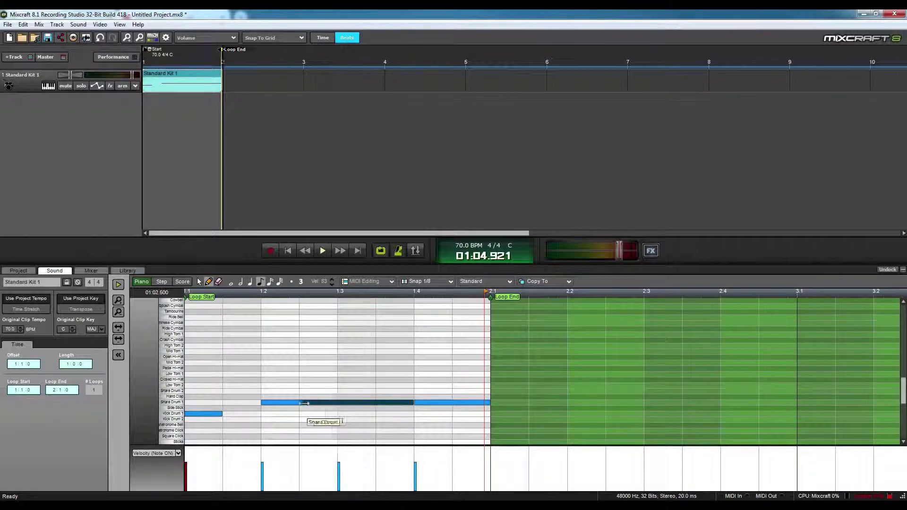
{"action": "mouse_move", "coordinate": [338, 403]}
{"action": "left_mouse_down"}
{"action": "mouse_move", "coordinate": [365, 408]}
{"action": "mouse_move", "coordinate": [299, 403]}
{"action": "left_mouse_up"}
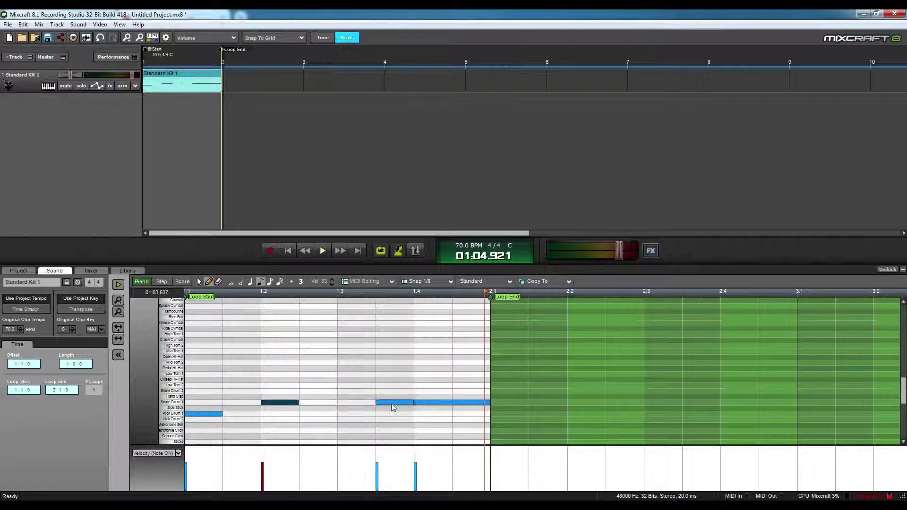
Rework the bar into a kick on beat 3 with eighth snares on 2, 2-and and 4.
{"action": "mouse_move", "coordinate": [379, 402]}
{"action": "left_mouse_down"}
{"action": "mouse_move", "coordinate": [370, 416]}
{"action": "mouse_move", "coordinate": [331, 423]}
{"action": "left_mouse_up"}
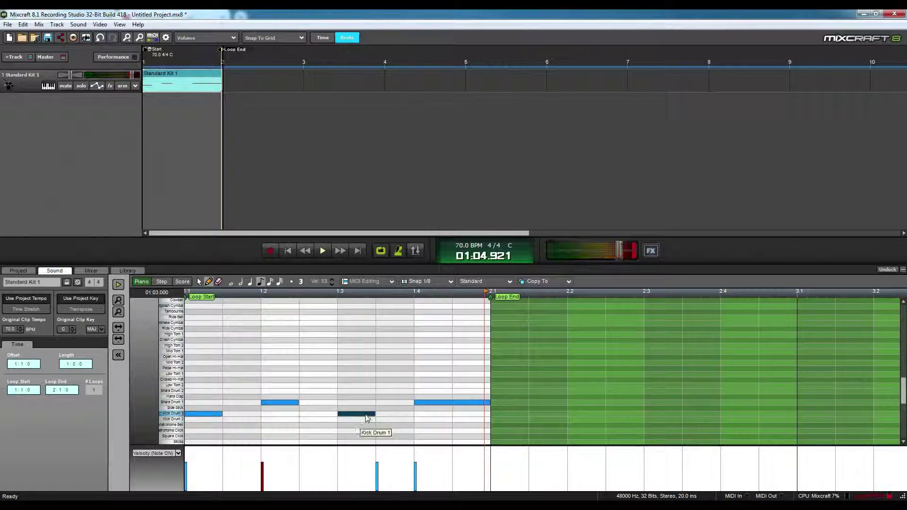
{"action": "left_click", "coordinate": [488, 404]}
{"action": "left_click_drag", "start_coordinate": [487, 404], "coordinate": [452, 404]}
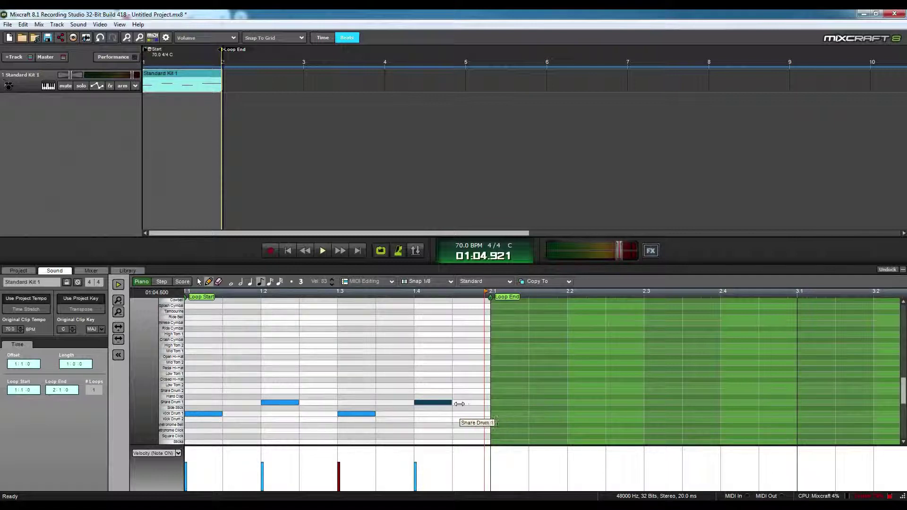
{"action": "left_click", "coordinate": [318, 402]}
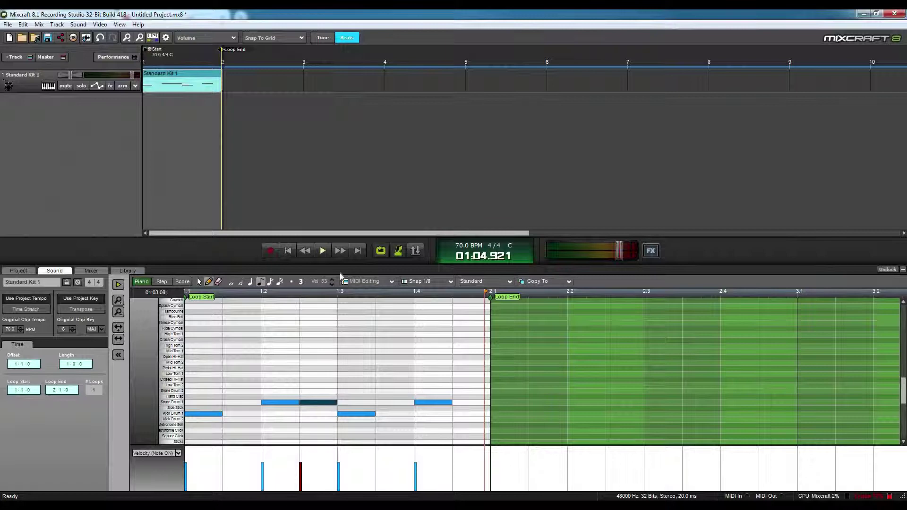
Play the reworked beat from the start, stop, and bring up the metronome settings.
{"action": "left_click", "coordinate": [287, 250]}
{"action": "left_click", "coordinate": [321, 251]}
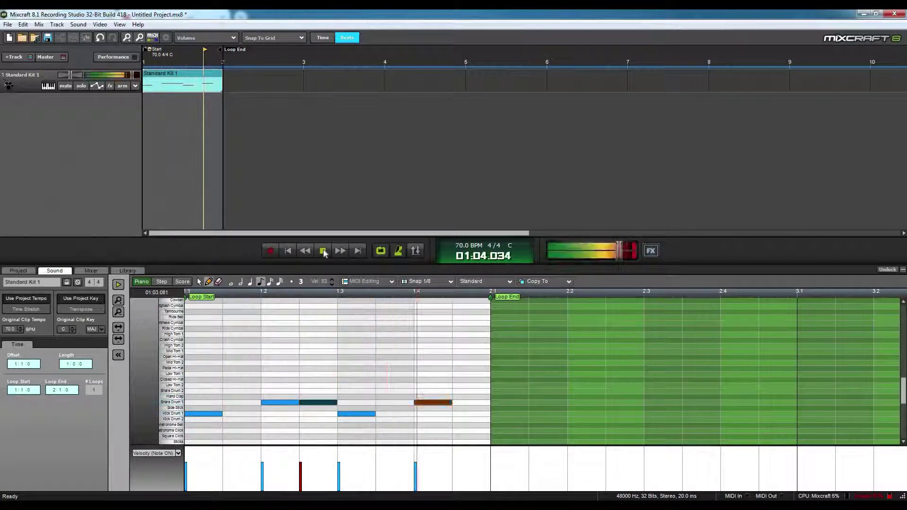
{"action": "left_click", "coordinate": [324, 252]}
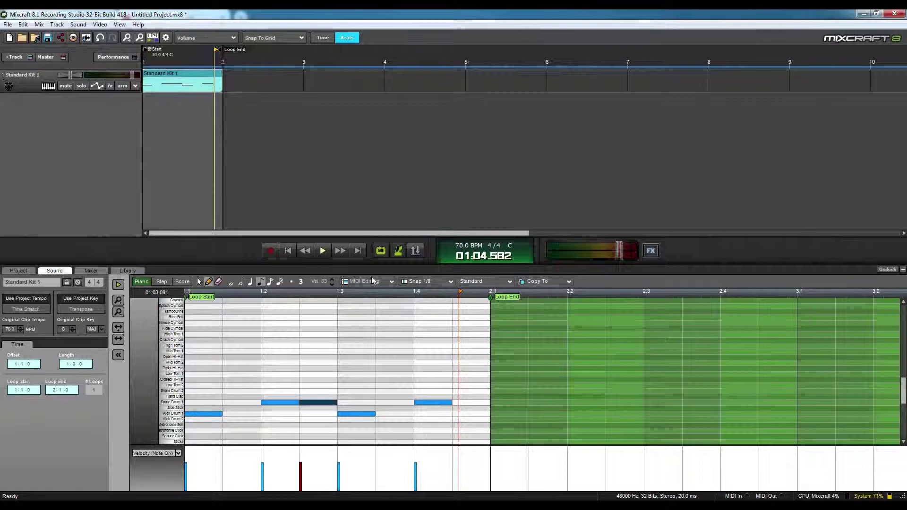
{"action": "left_click", "coordinate": [399, 253]}
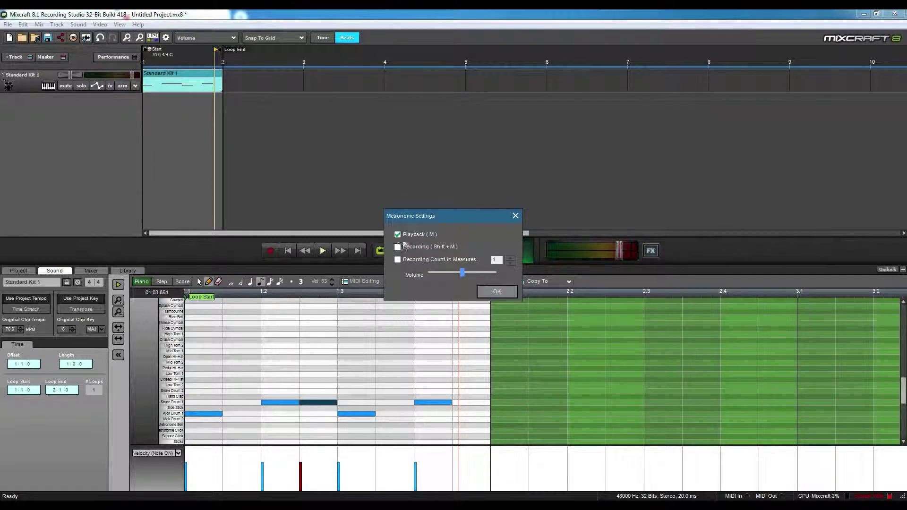
Turn off the playback metronome click and audition the beat without it.
{"action": "left_click", "coordinate": [396, 235]}
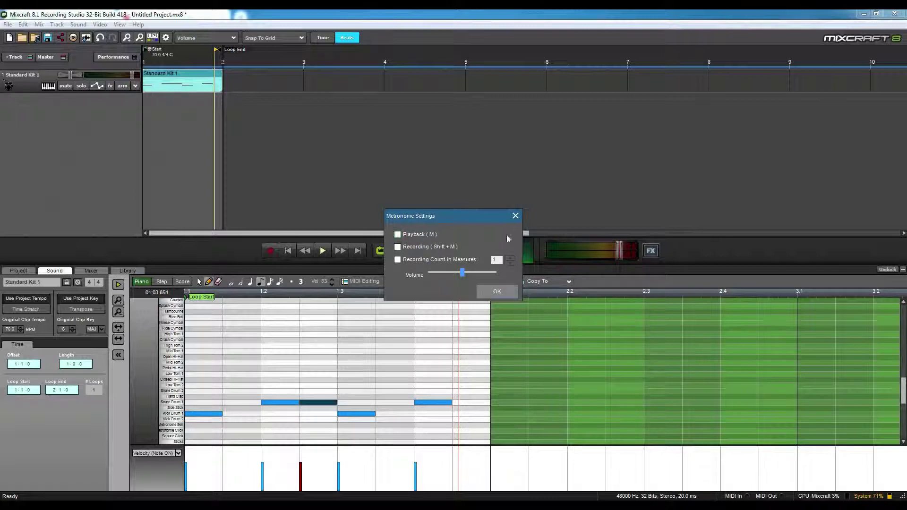
{"action": "left_click", "coordinate": [514, 216]}
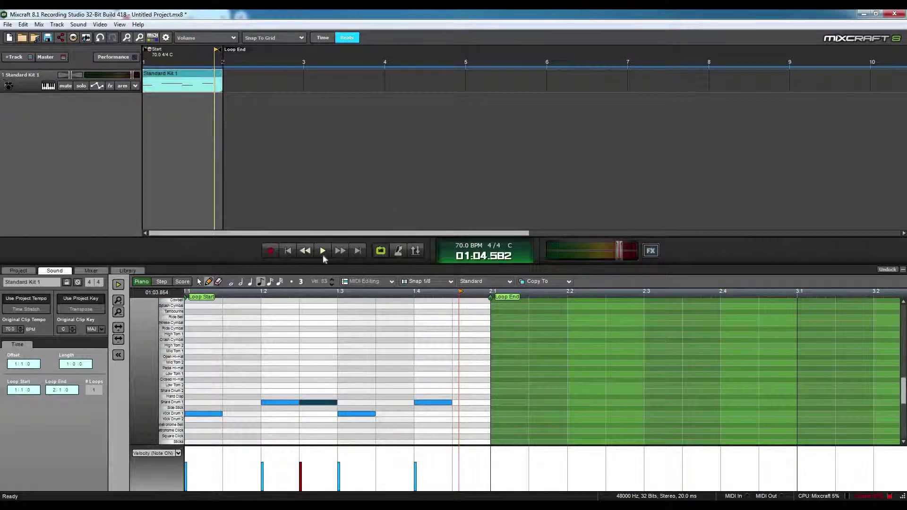
{"action": "left_click", "coordinate": [323, 253]}
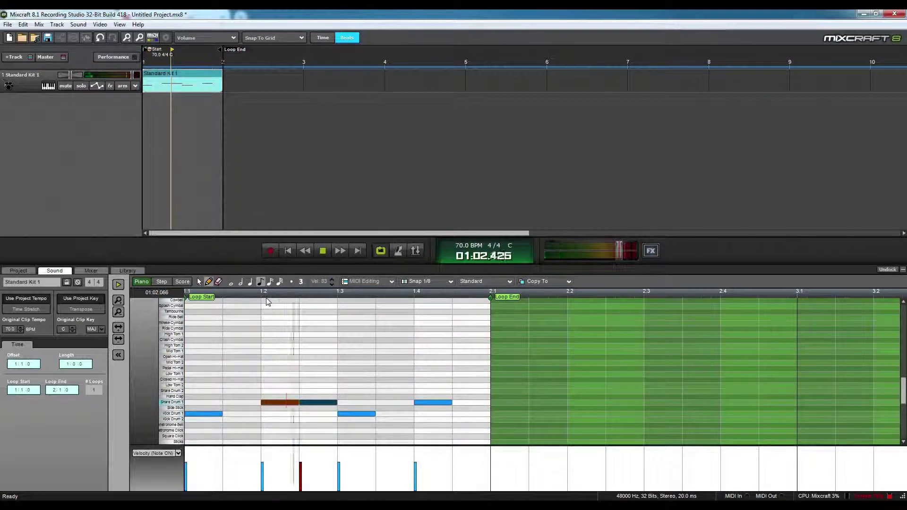
{"action": "key", "text": "space"}
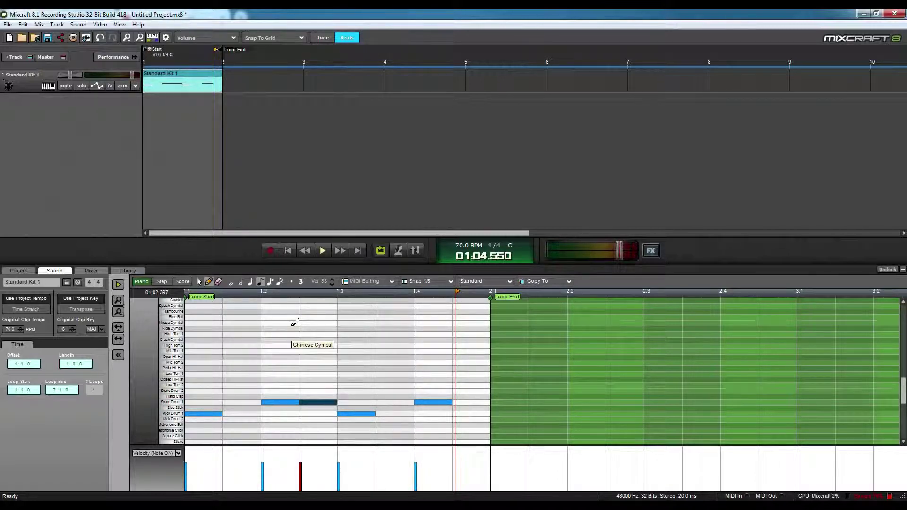
Snap to 1/16 notes and shorten the first kick to a sixteenth.
{"action": "left_click", "coordinate": [425, 284]}
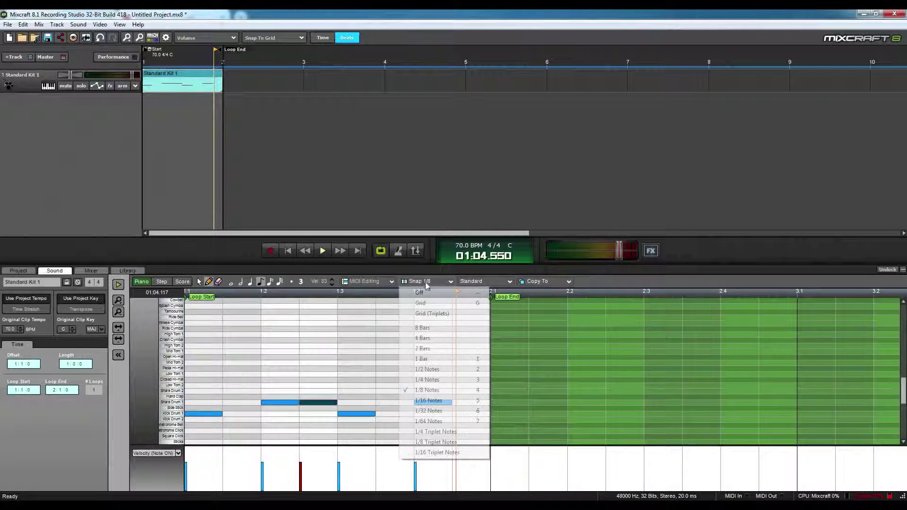
{"action": "left_click", "coordinate": [434, 401]}
{"action": "left_click", "coordinate": [432, 403]}
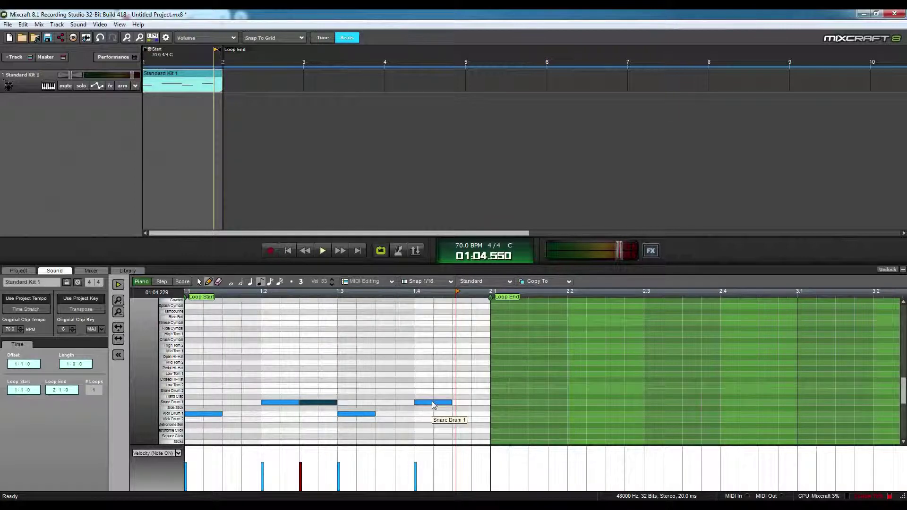
{"action": "left_click_drag", "start_coordinate": [220, 414], "coordinate": [220, 415]}
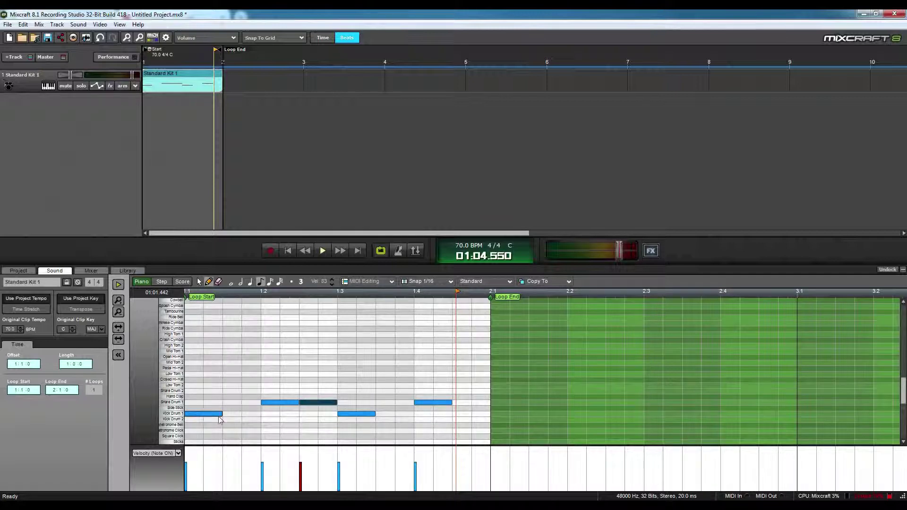
{"action": "left_click", "coordinate": [222, 415]}
{"action": "left_click", "coordinate": [270, 281]}
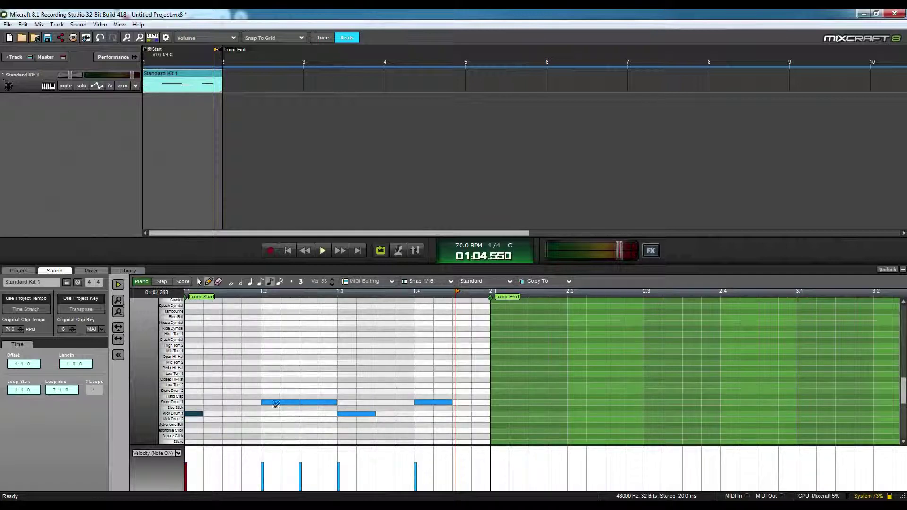
Adjust the beat-2 snare, beat-3 kick and beat-4 snare lengths and add a kick after beat 3.
{"action": "mouse_move", "coordinate": [299, 403]}
{"action": "left_mouse_down"}
{"action": "mouse_move", "coordinate": [283, 403]}
{"action": "mouse_move", "coordinate": [318, 403]}
{"action": "mouse_move", "coordinate": [279, 402]}
{"action": "left_mouse_up"}
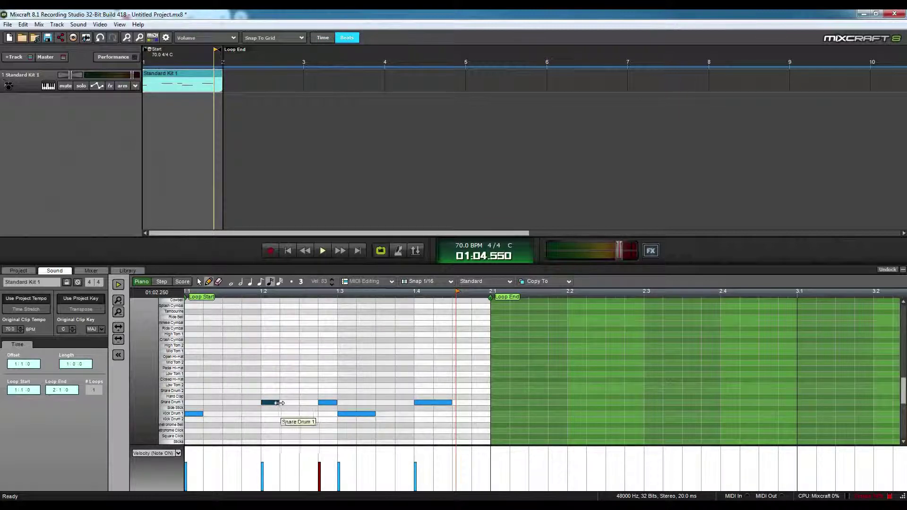
{"action": "left_click_drag", "start_coordinate": [376, 413], "coordinate": [356, 414]}
{"action": "left_click", "coordinate": [381, 414]}
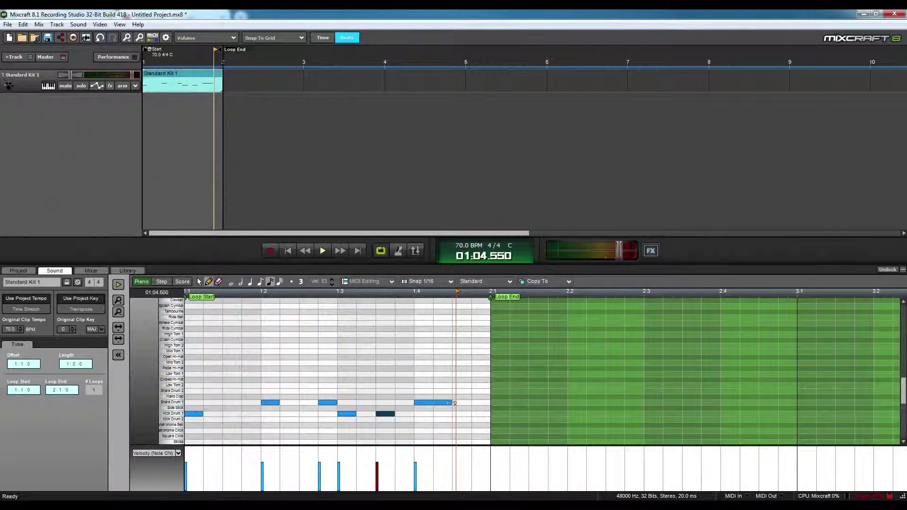
{"action": "left_click_drag", "start_coordinate": [454, 403], "coordinate": [434, 402]}
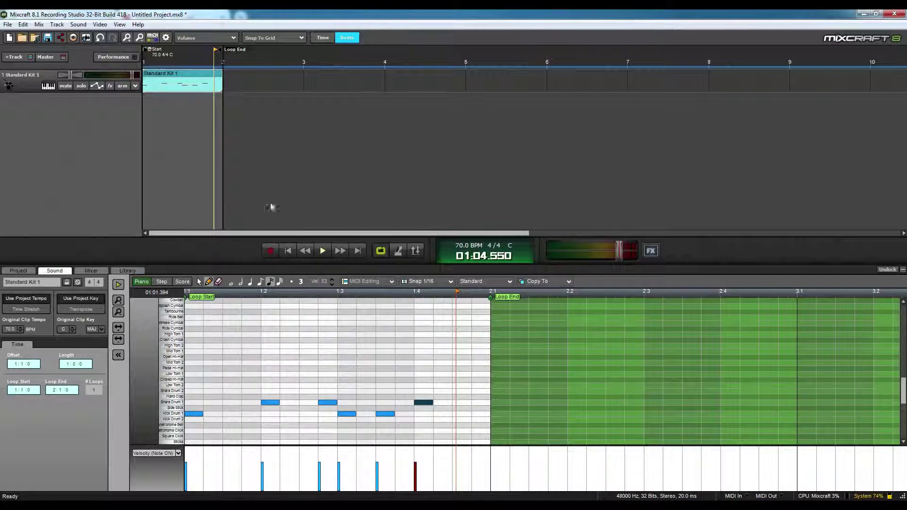
Play the sixteenth-note groove from the loop start and stop it.
{"action": "left_click", "coordinate": [288, 250]}
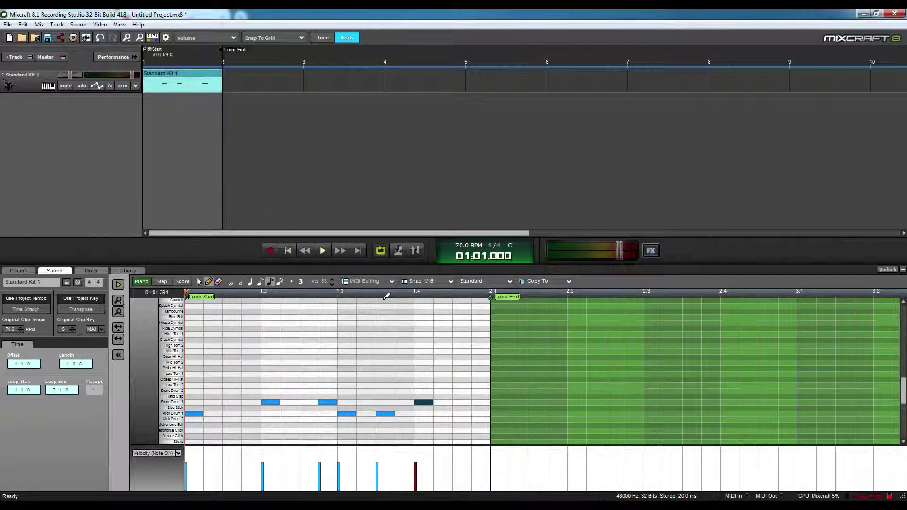
{"action": "key", "text": "space"}
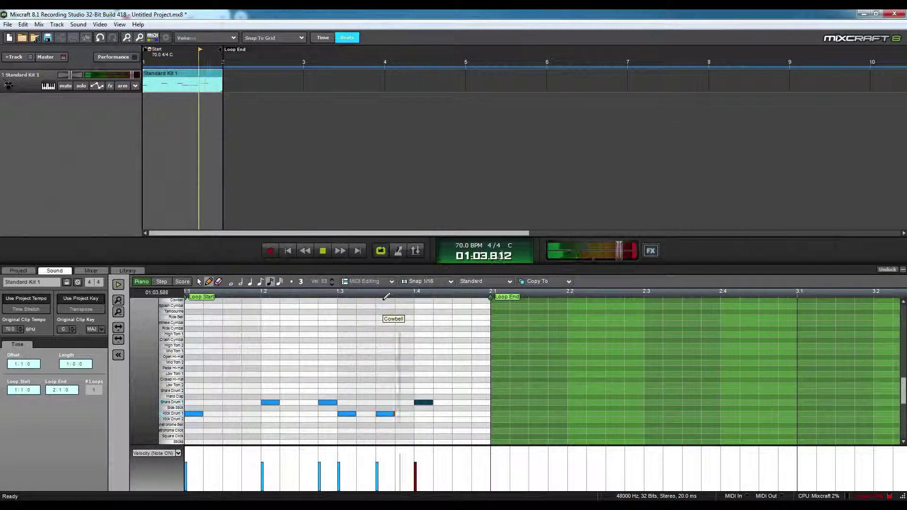
{"action": "key", "text": "space"}
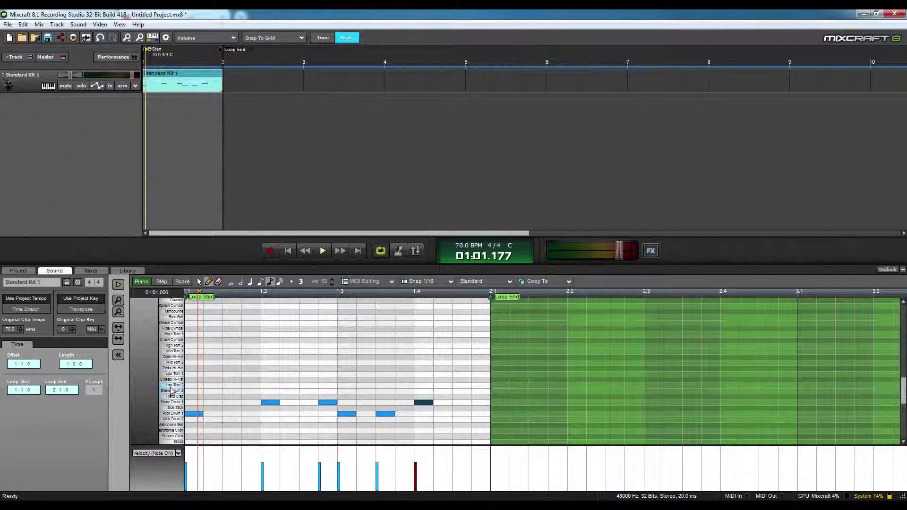
{"action": "scroll", "coordinate": [171, 391], "scroll_direction": "up", "scroll_amount": 1}
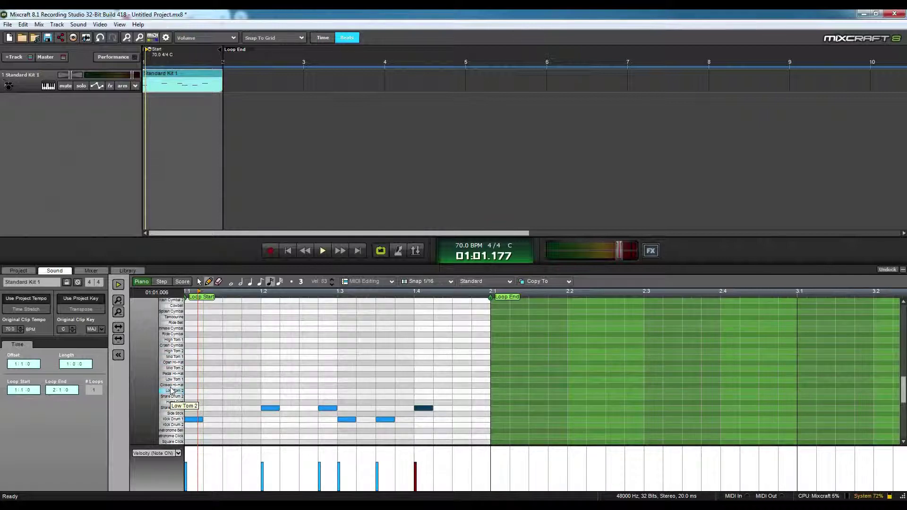
{"action": "scroll", "coordinate": [171, 390], "scroll_direction": "up", "scroll_amount": 3}
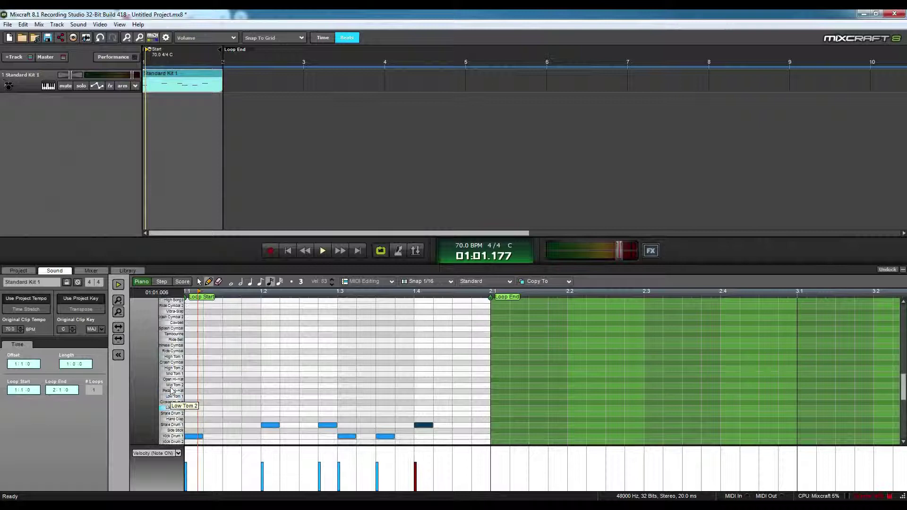
Audition kit sounds down the drum list, ending on the Pedal Hi-Hat.
{"action": "left_click", "coordinate": [173, 333]}
{"action": "left_click", "coordinate": [172, 337]}
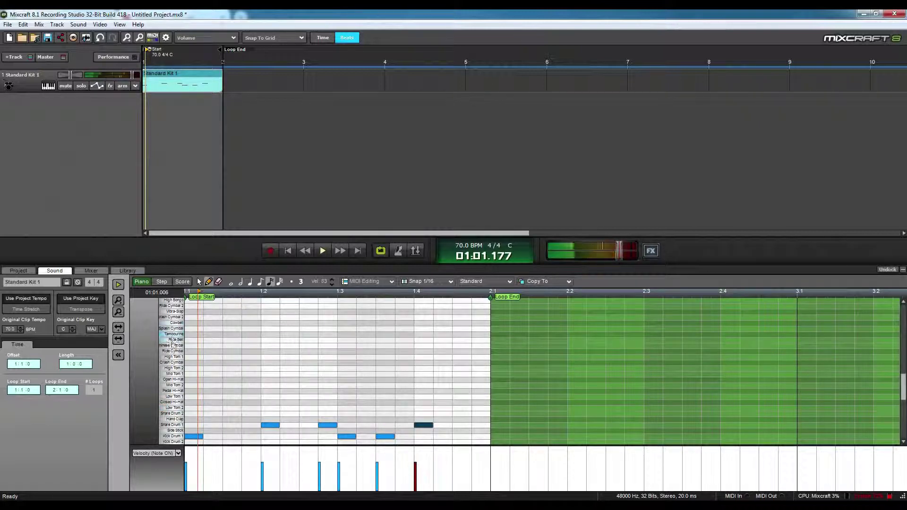
{"action": "left_click", "coordinate": [173, 345]}
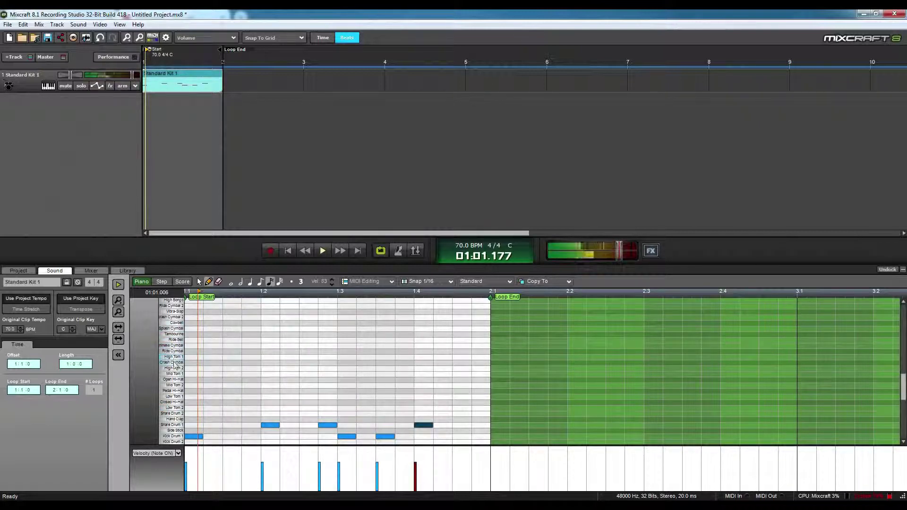
{"action": "left_click", "coordinate": [174, 367]}
{"action": "left_click", "coordinate": [178, 380]}
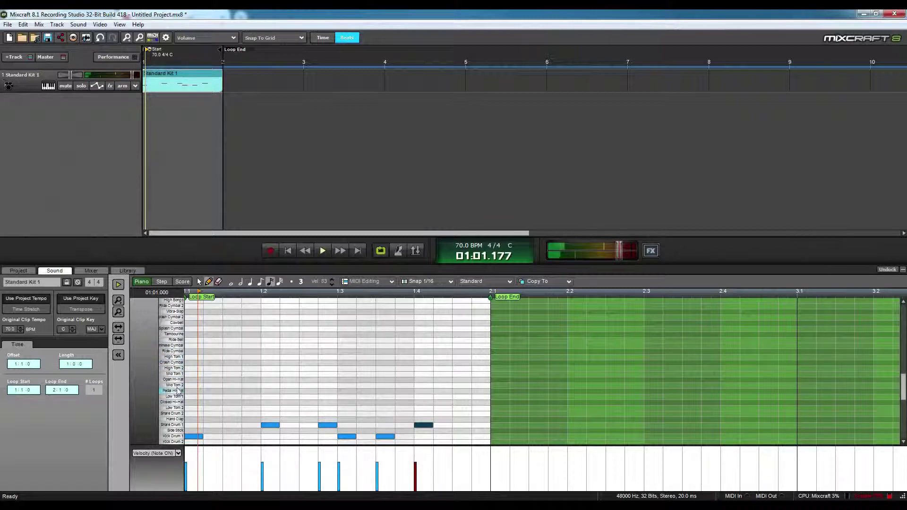
{"action": "left_click", "coordinate": [175, 384]}
{"action": "left_click", "coordinate": [175, 391]}
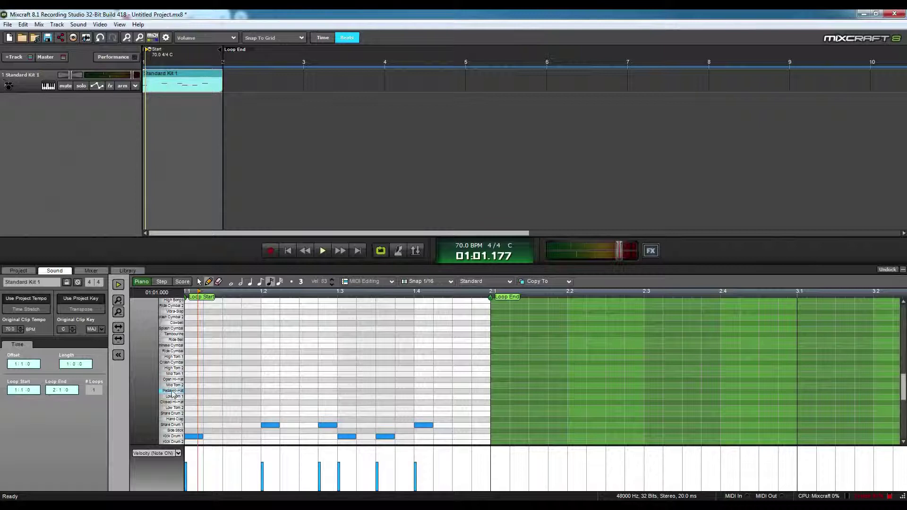
Pencil a continuous row of sixteenth-note Pedal Hi-Hat hits across the whole bar and rewind.
{"action": "left_click", "coordinate": [189, 390]}
{"action": "left_click", "coordinate": [213, 390]}
{"action": "left_click", "coordinate": [251, 391]}
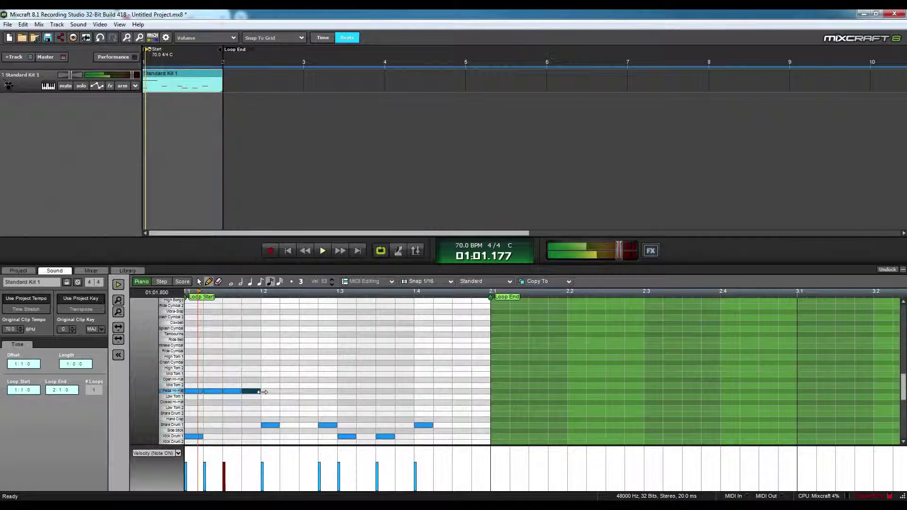
{"action": "left_click", "coordinate": [291, 390]}
{"action": "left_click", "coordinate": [310, 390]}
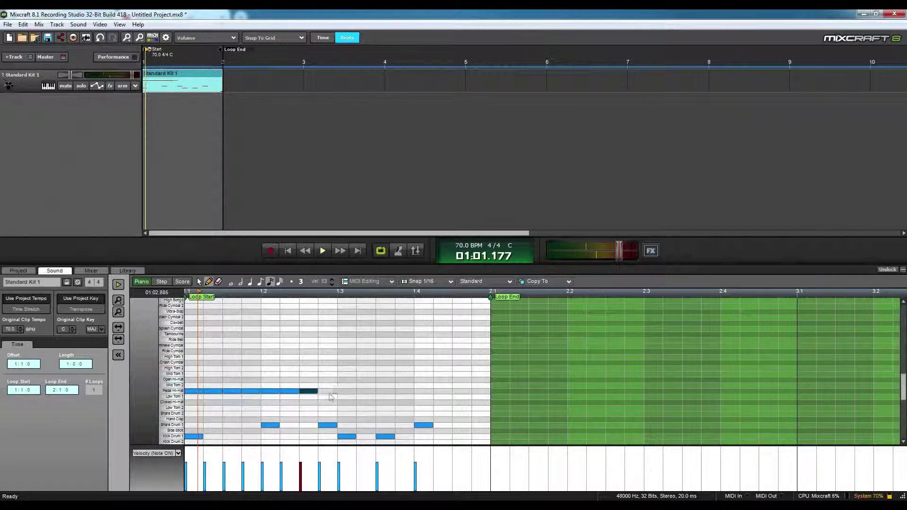
{"action": "left_click", "coordinate": [348, 390]}
{"action": "left_click", "coordinate": [386, 391]}
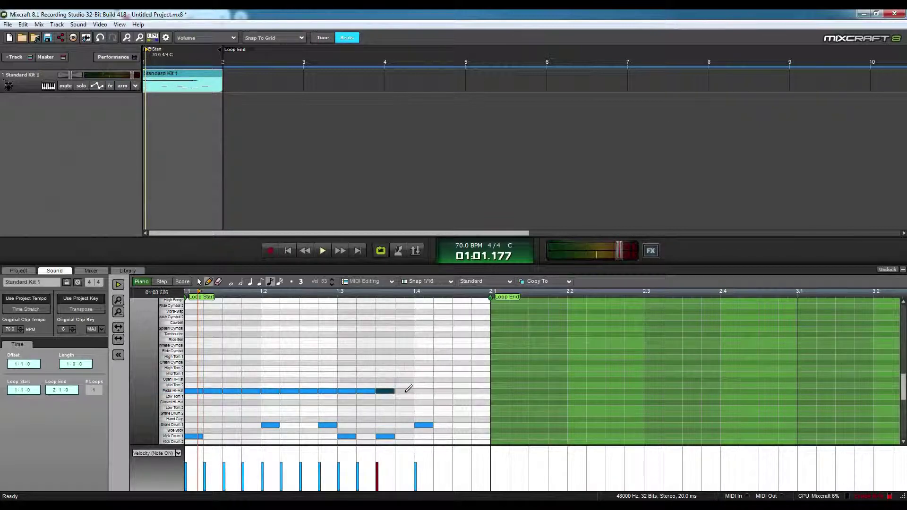
{"action": "left_click", "coordinate": [425, 390]}
{"action": "left_click", "coordinate": [443, 391]}
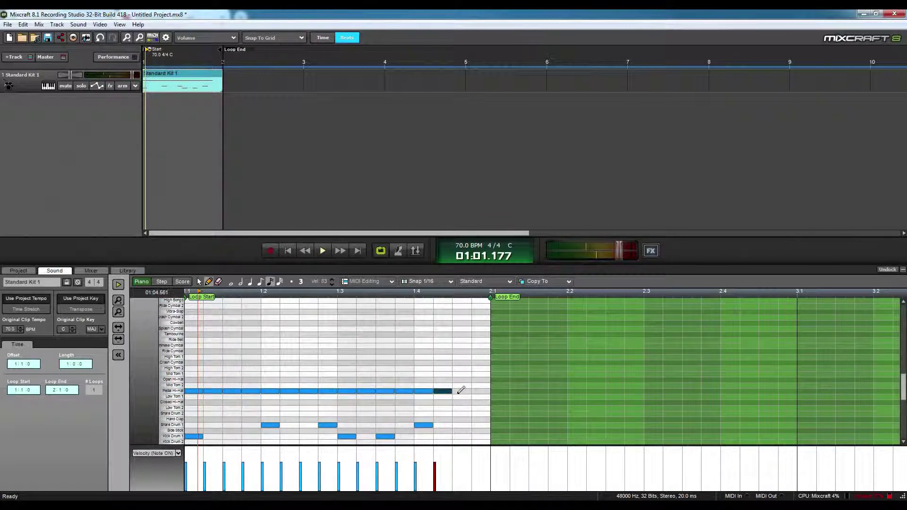
{"action": "left_click", "coordinate": [481, 391]}
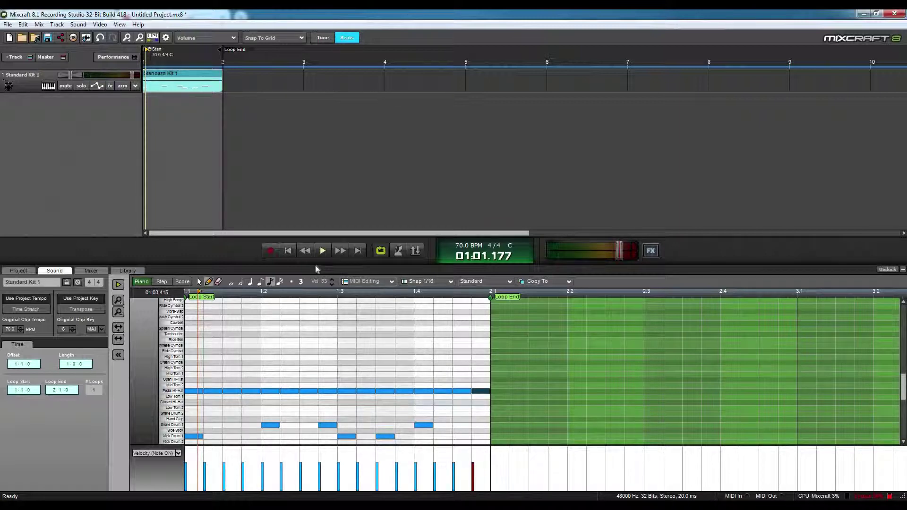
{"action": "left_click", "coordinate": [288, 251]}
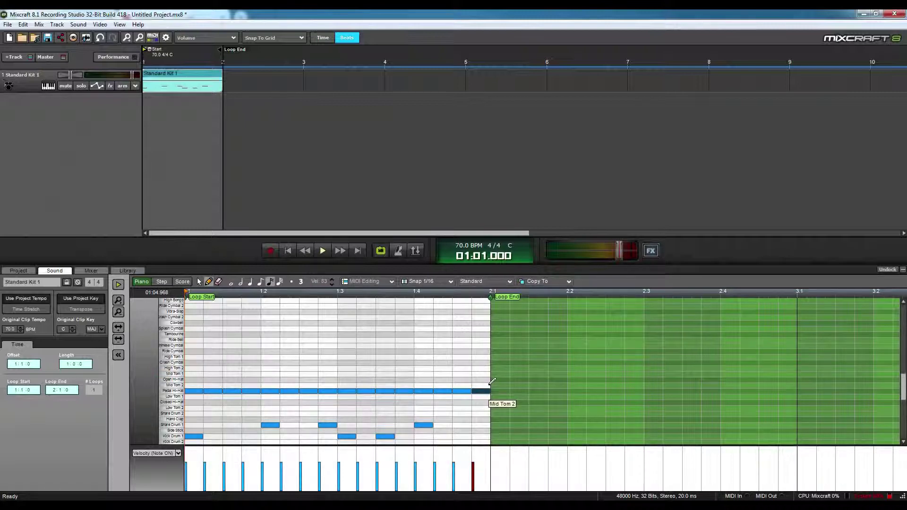
Audition the loop with hi-hats, nudging the master volume up slightly.
{"action": "left_click", "coordinate": [323, 253]}
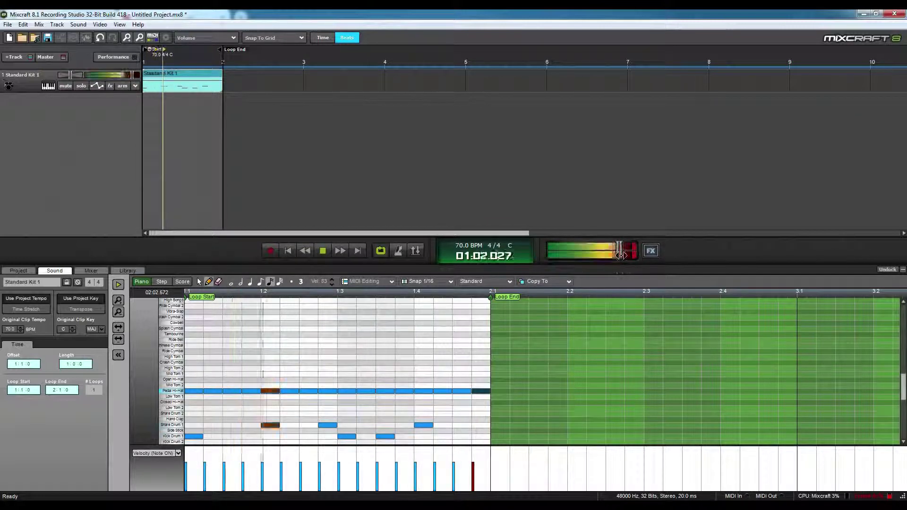
{"action": "left_click_drag", "start_coordinate": [620, 252], "coordinate": [625, 253]}
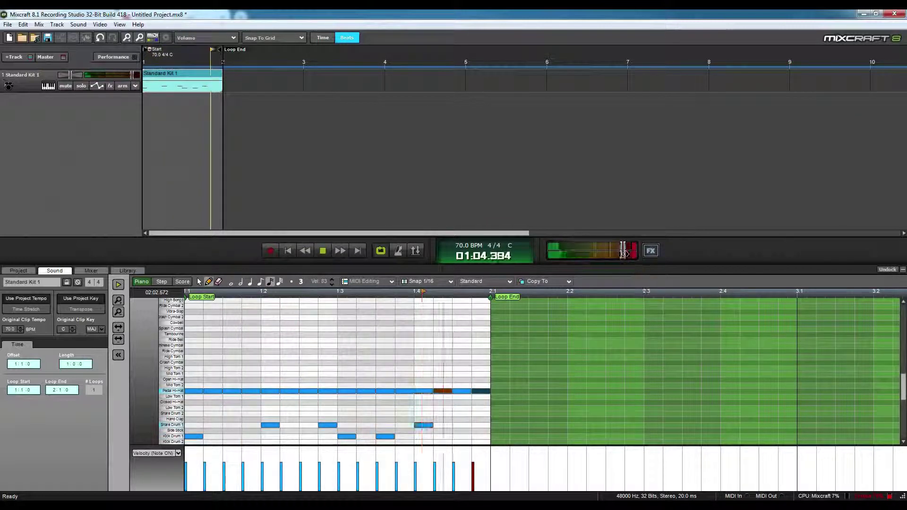
{"action": "key", "text": "space"}
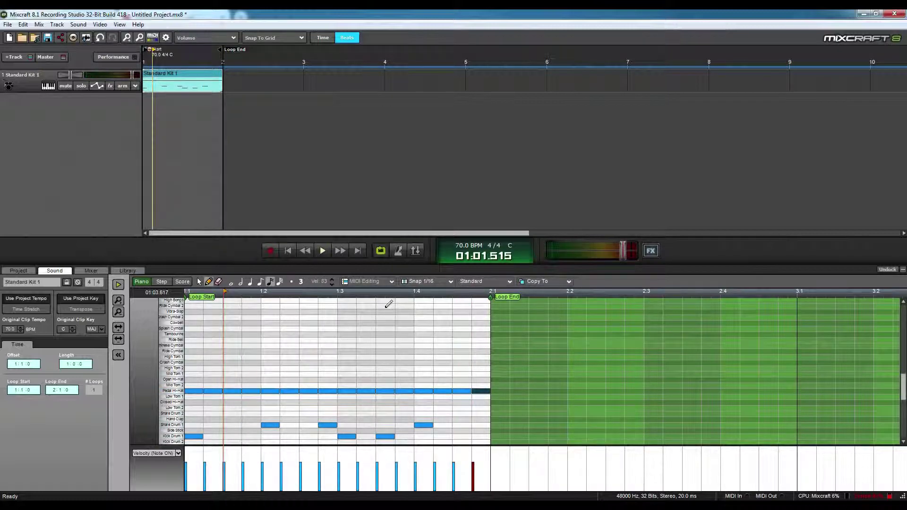
Raise the project tempo from 70 to 120 BPM via the Start marker.
{"action": "double_click", "coordinate": [145, 62]}
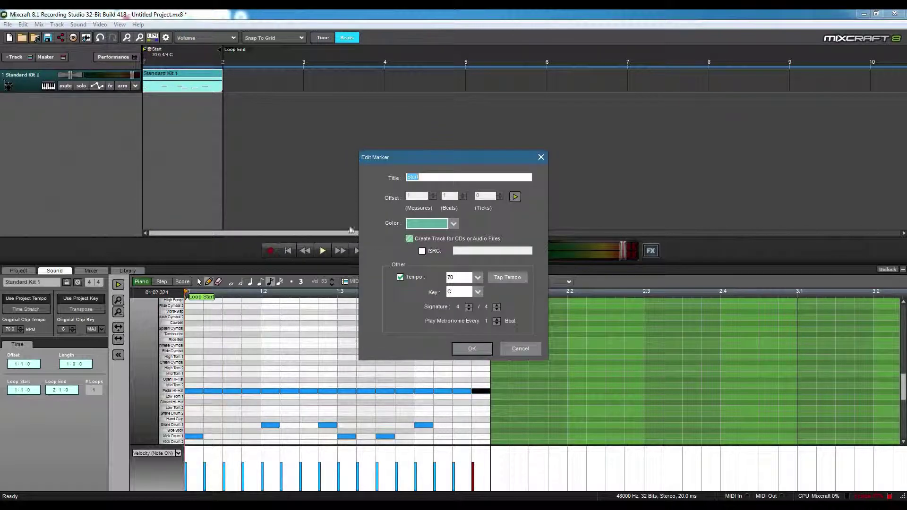
{"action": "left_click", "coordinate": [477, 277]}
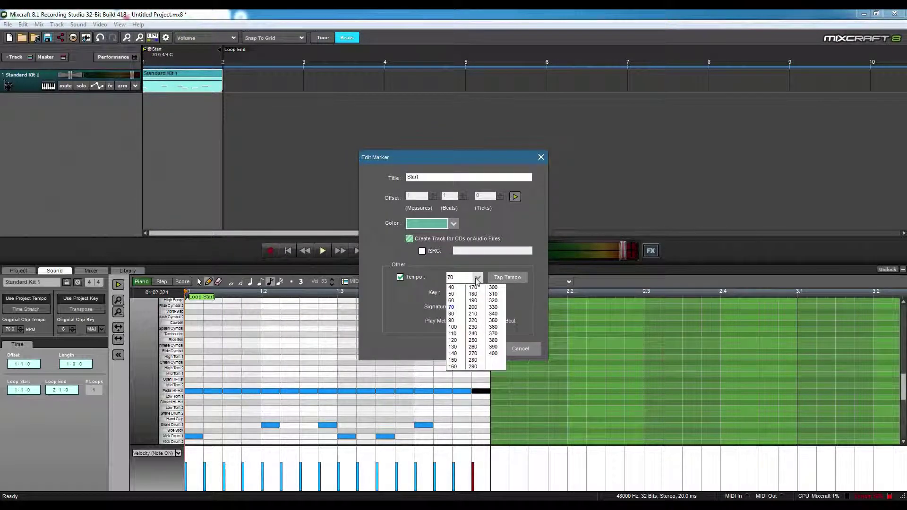
{"action": "left_click", "coordinate": [456, 340]}
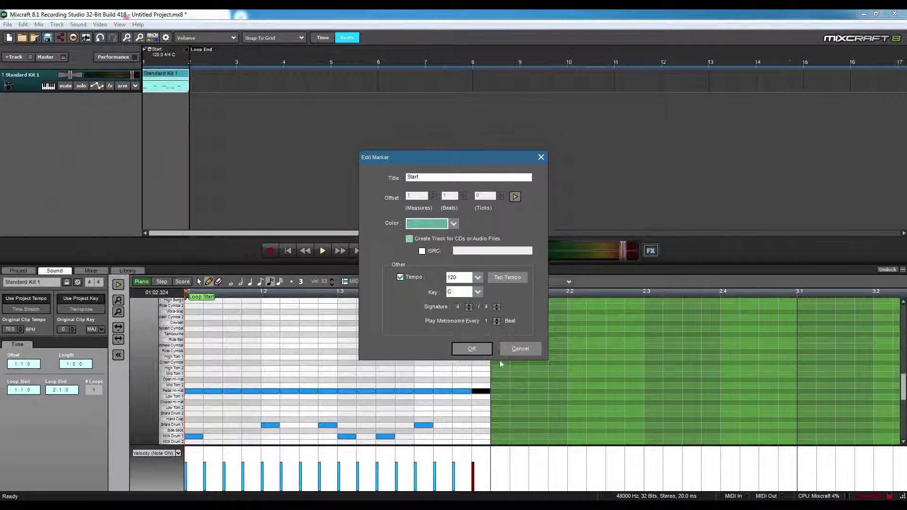
{"action": "left_click", "coordinate": [469, 348]}
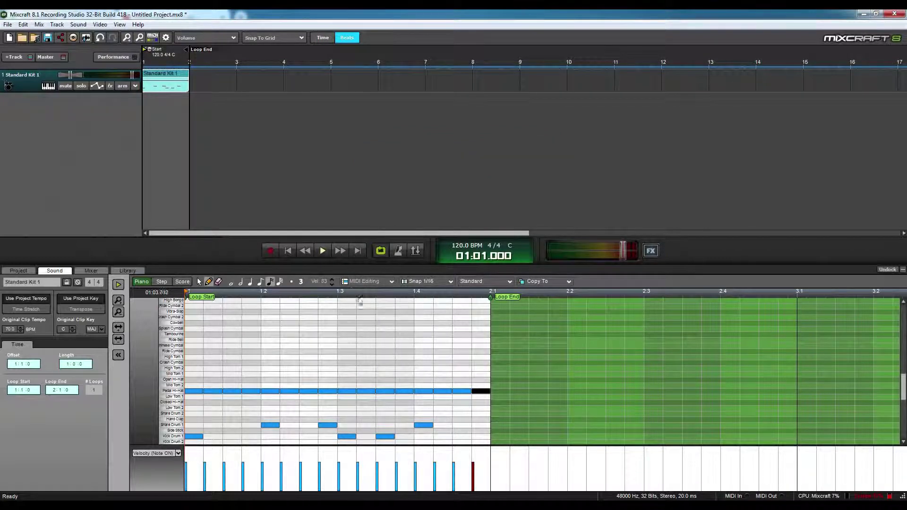
{"action": "key", "text": "space"}
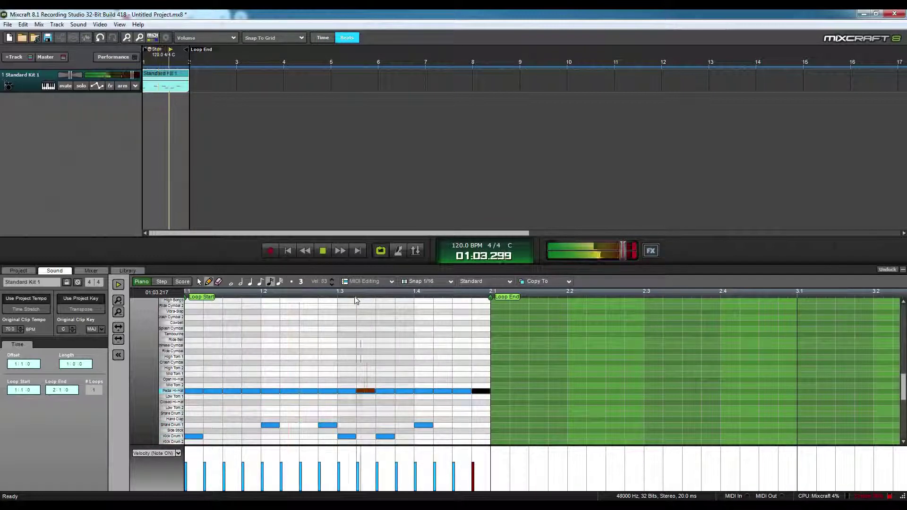
{"action": "key", "text": "space"}
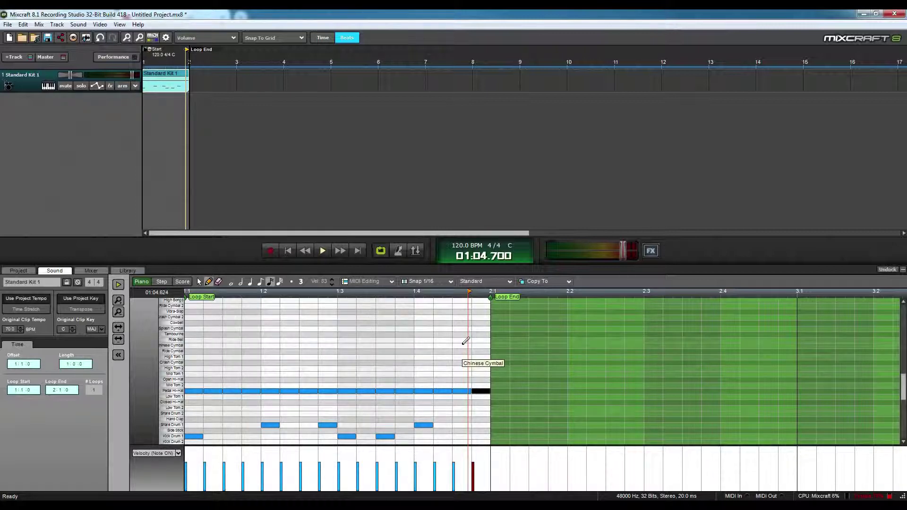
{"action": "left_click", "coordinate": [422, 284]}
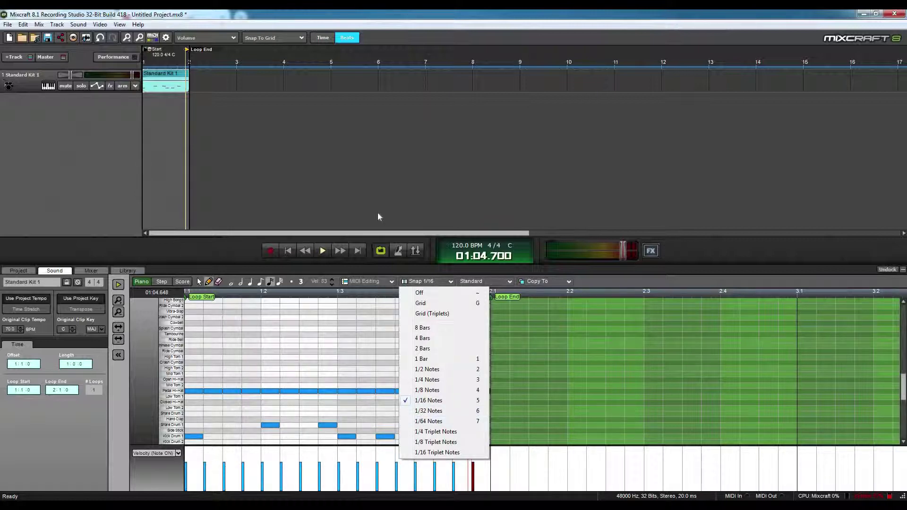
{"action": "left_click", "coordinate": [380, 193]}
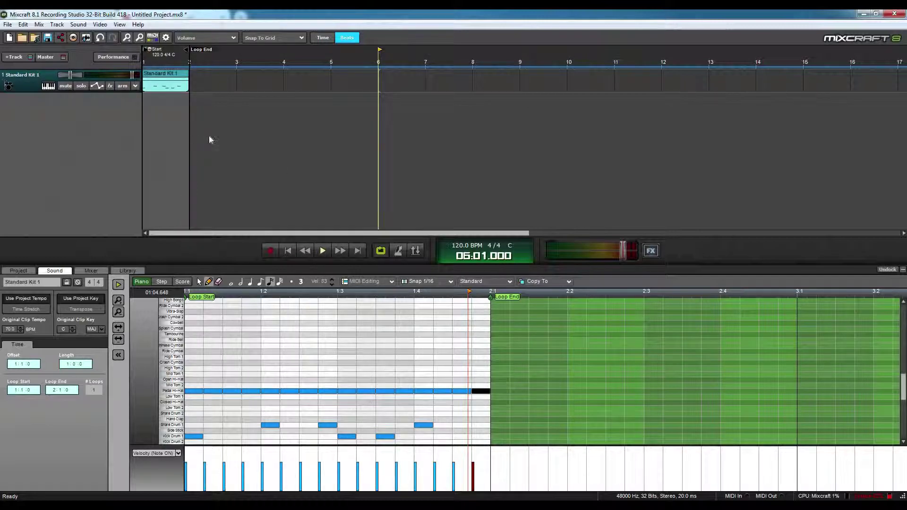
{"action": "key", "text": "Home"}
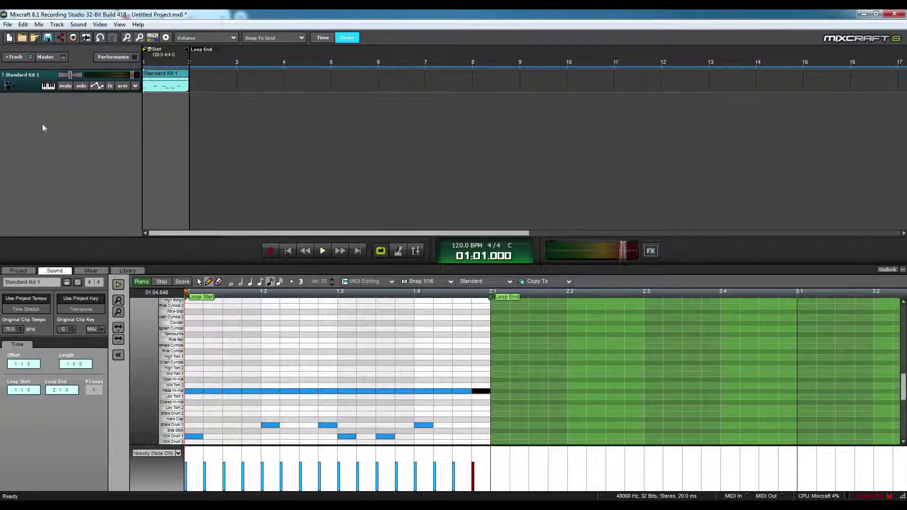